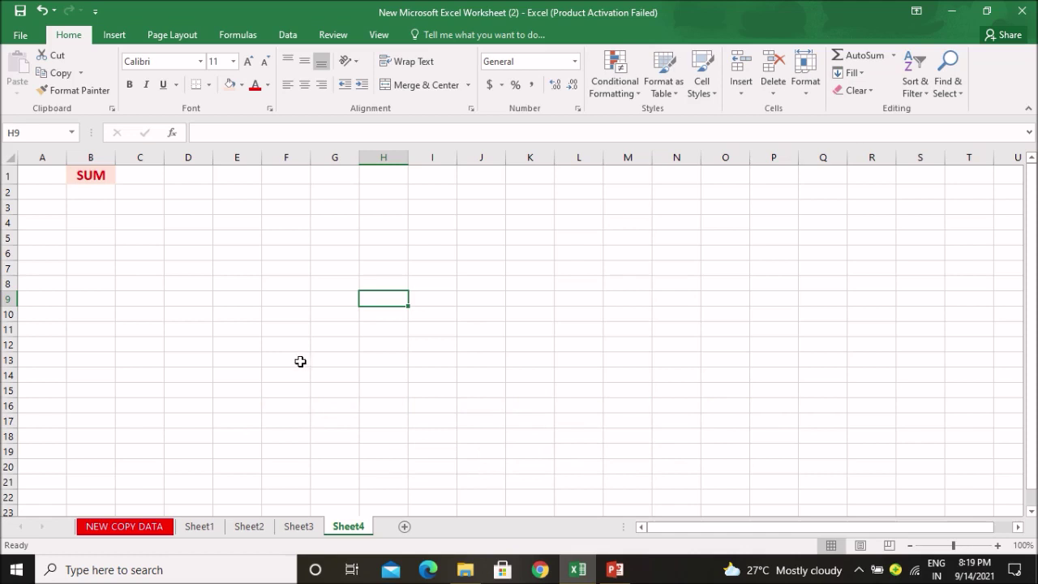
# Step: Enter 3 in B3 and 4 in C3
pyautogui.click(94, 211)
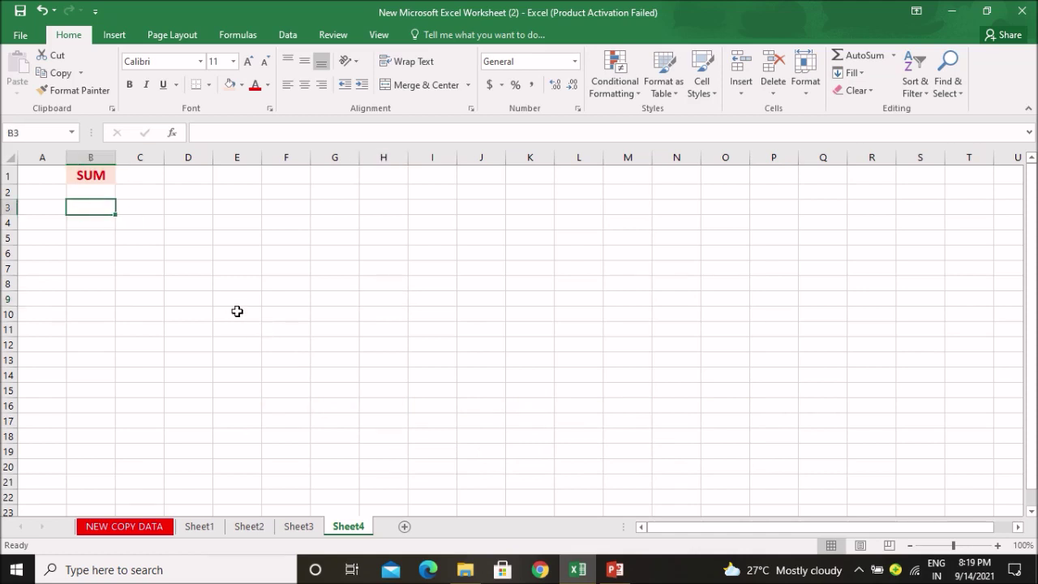
pyautogui.write('3')
pyautogui.click(151, 208)
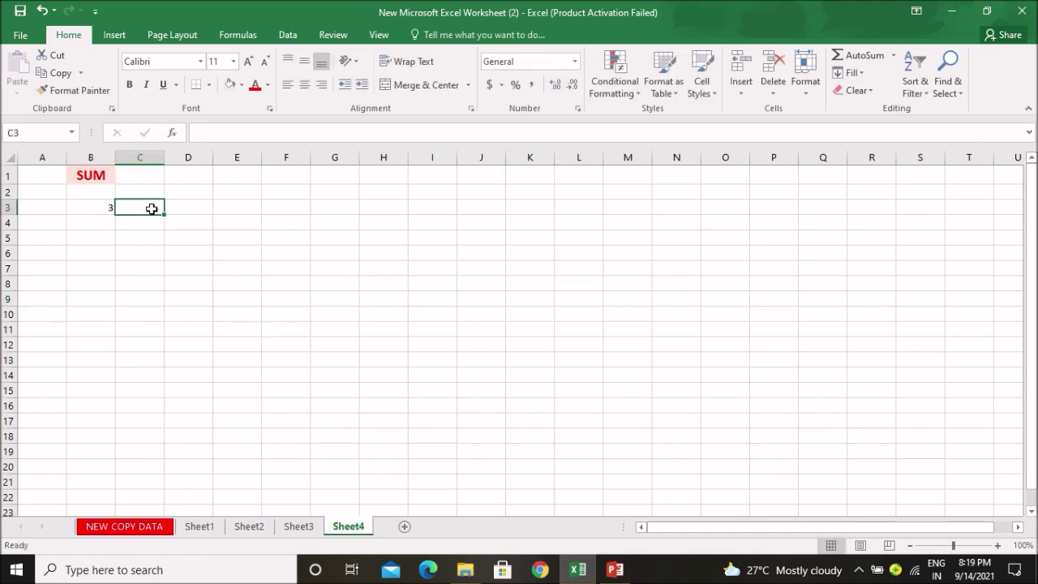
pyautogui.write('4')
pyautogui.click(197, 208)
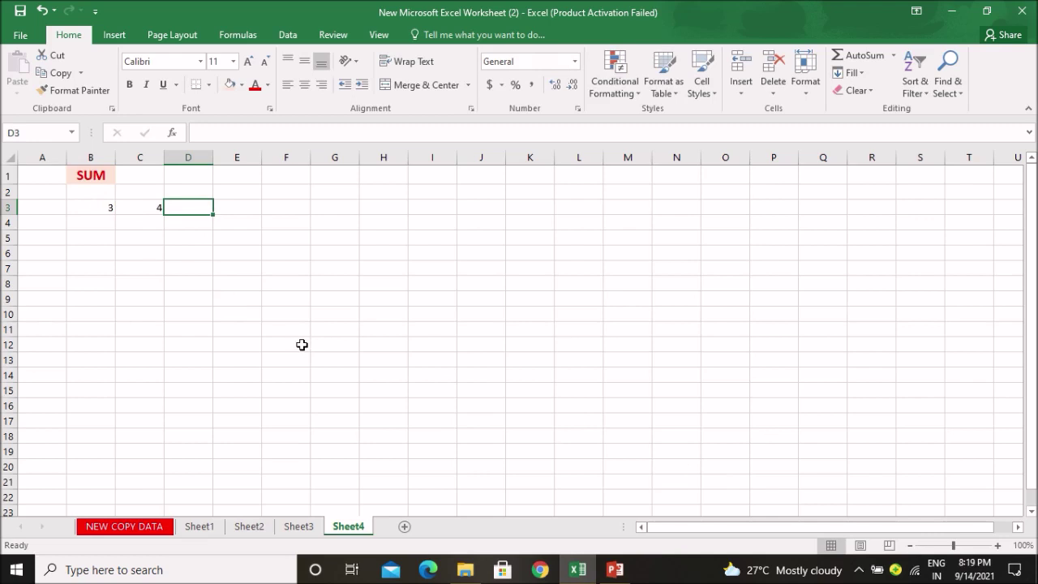
# Step: Zoom the sheet to 130% and select B3:D3
pyautogui.scroll(2, 302, 345)
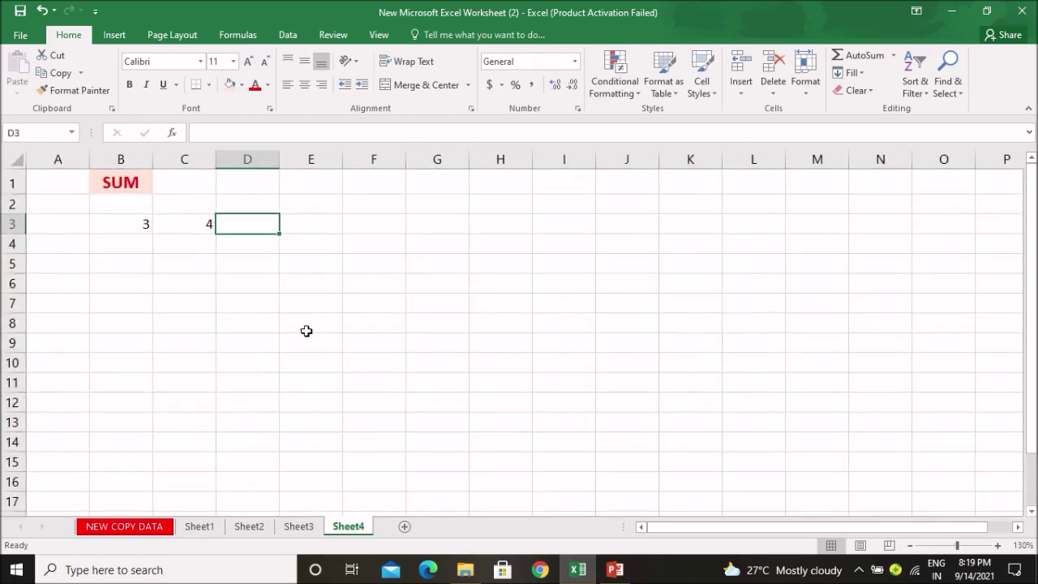
pyautogui.keyDown('ctrl'); pyautogui.click(323, 223); pyautogui.keyUp('ctrl')
pyautogui.click(385, 258)
pyautogui.moveTo(144, 223); pyautogui.dragTo(230, 223)
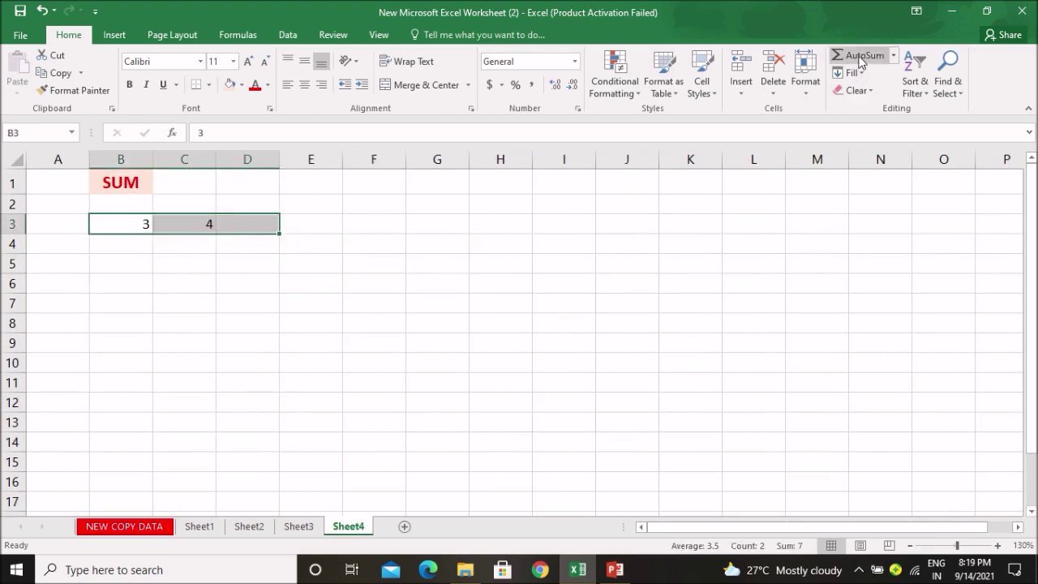
# Step: Use the AutoSum Sum option to put =SUM(B3:C3), showing 7, in D3
pyautogui.click(894, 55)
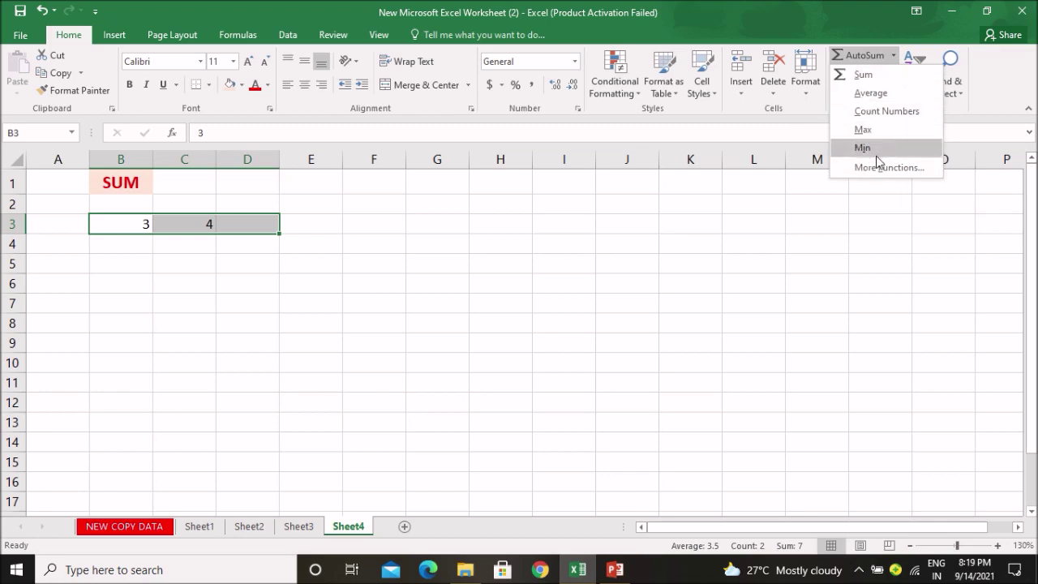
pyautogui.click(858, 75)
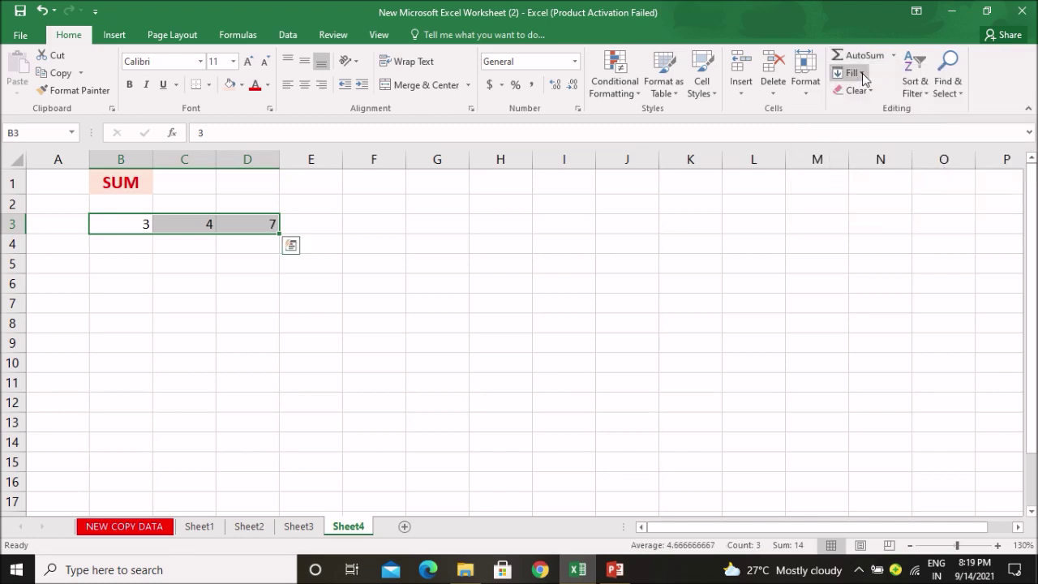
pyautogui.click(350, 258)
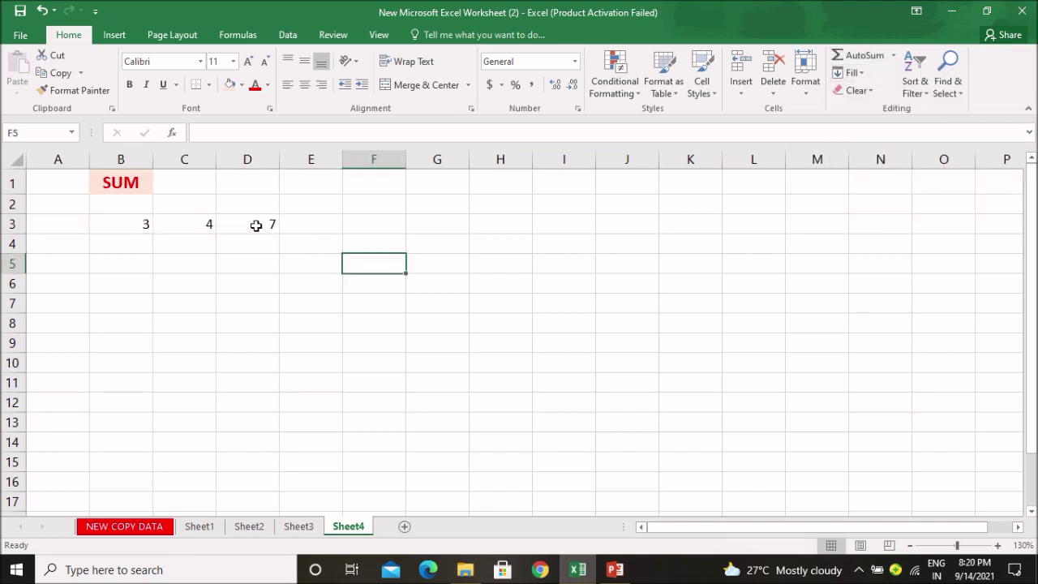
pyautogui.click(259, 224)
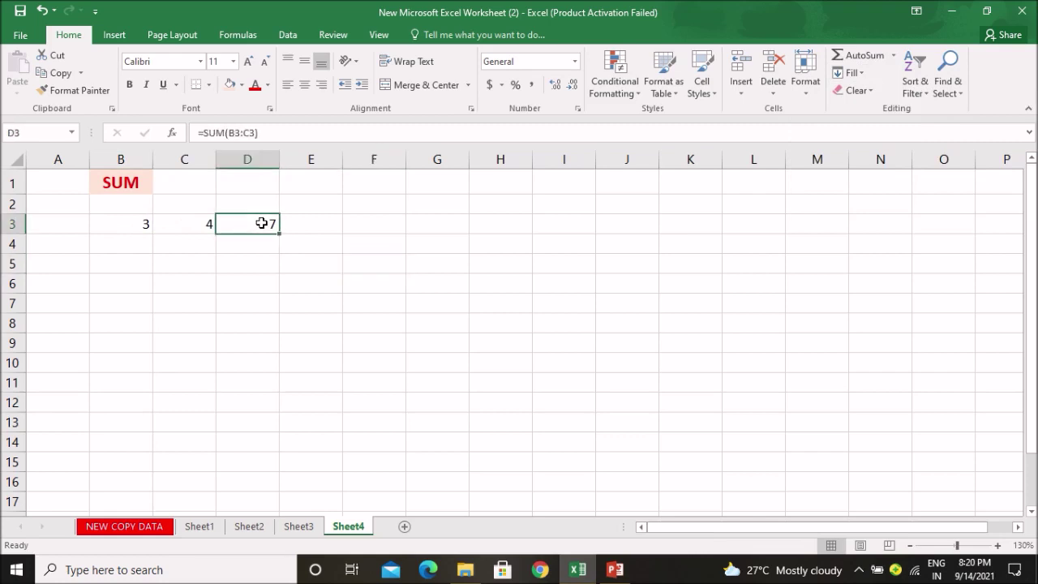
# Step: Inspect the =SUM(B3:C3) formula in D3 and the values in B3 and C3
pyautogui.click(201, 132)
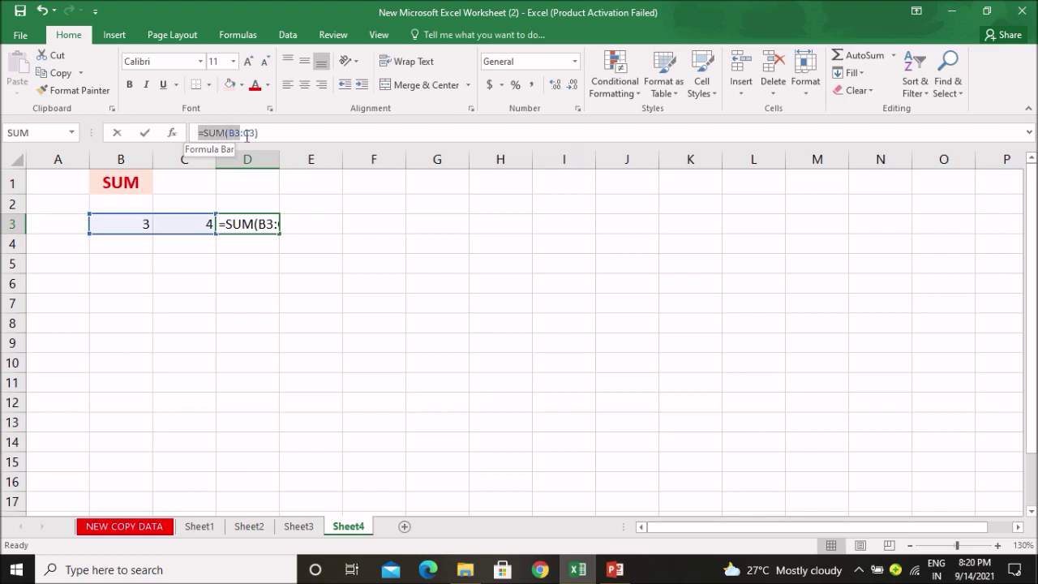
pyautogui.moveTo(201, 132); pyautogui.dragTo(260, 133)
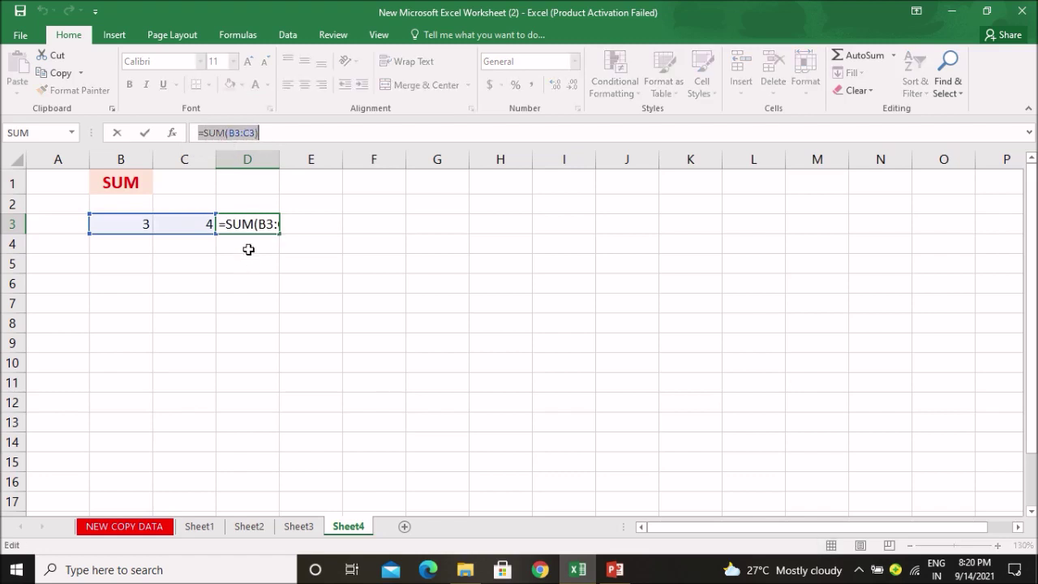
pyautogui.click(270, 132)
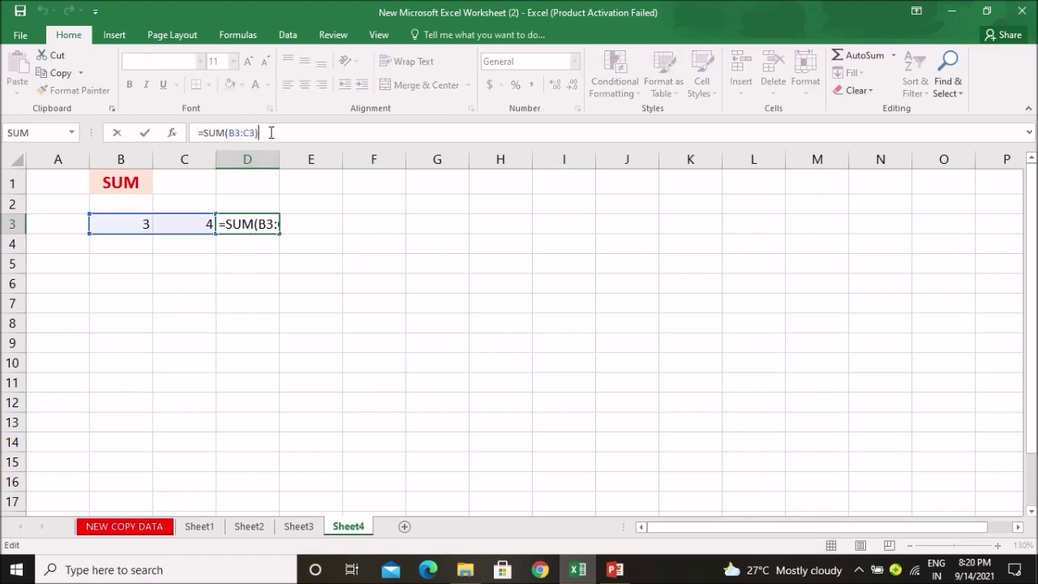
pyautogui.click(181, 258)
pyautogui.click(130, 223)
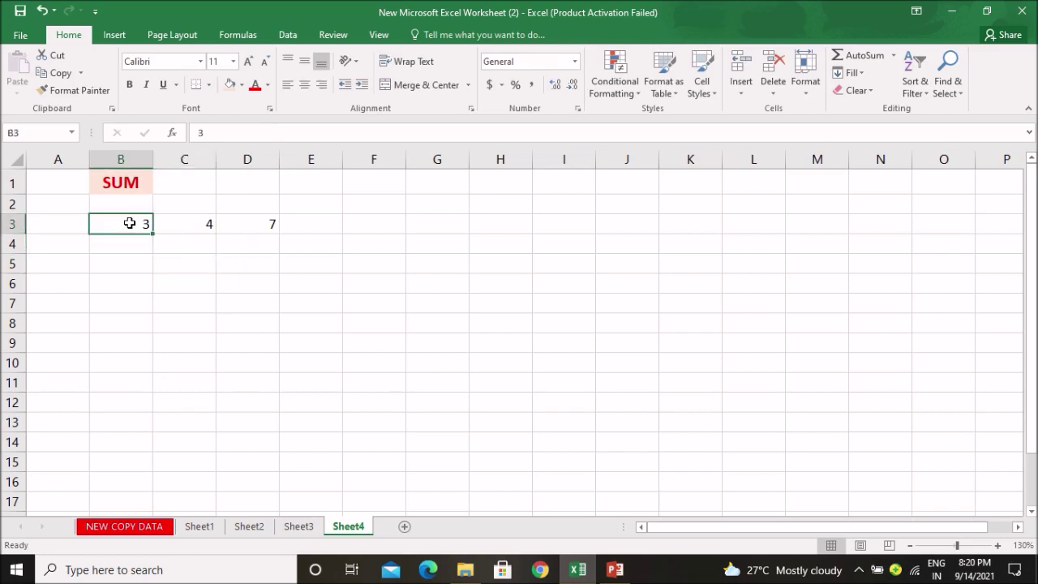
pyautogui.click(193, 223)
pyautogui.click(260, 225)
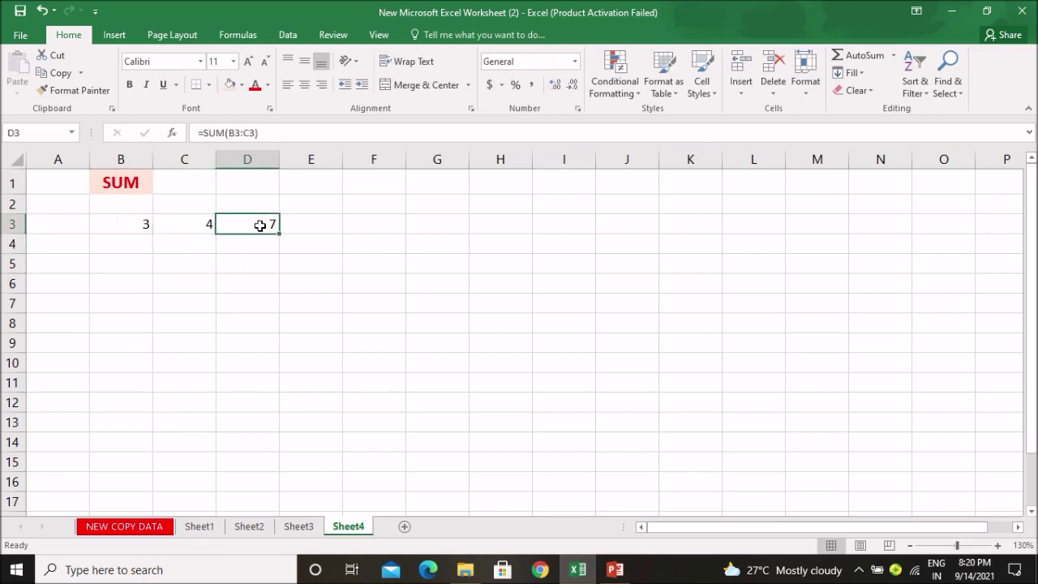
# Step: Change B3 from 3 to 6
pyautogui.click(128, 225)
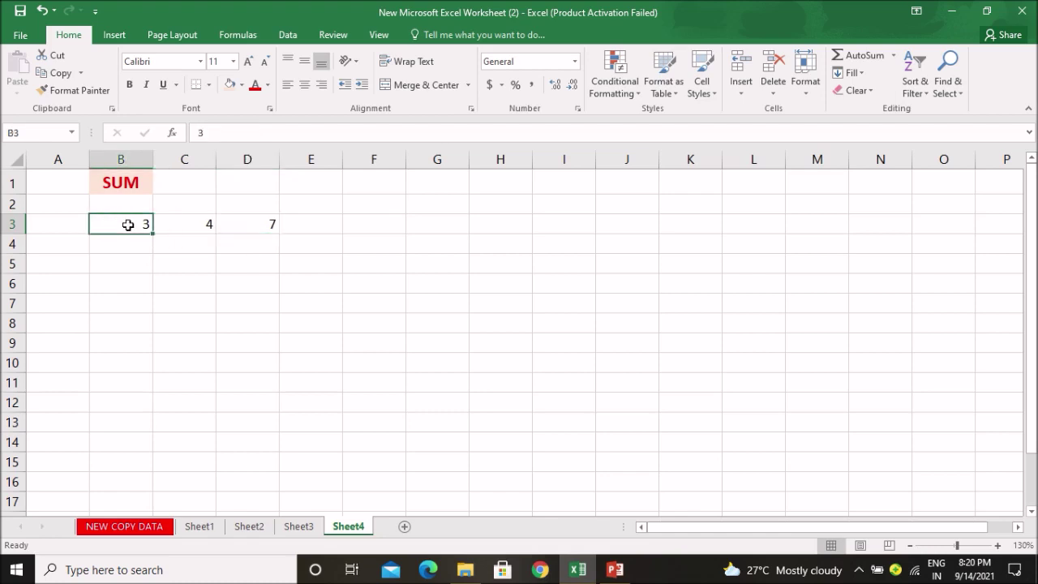
pyautogui.write('6')
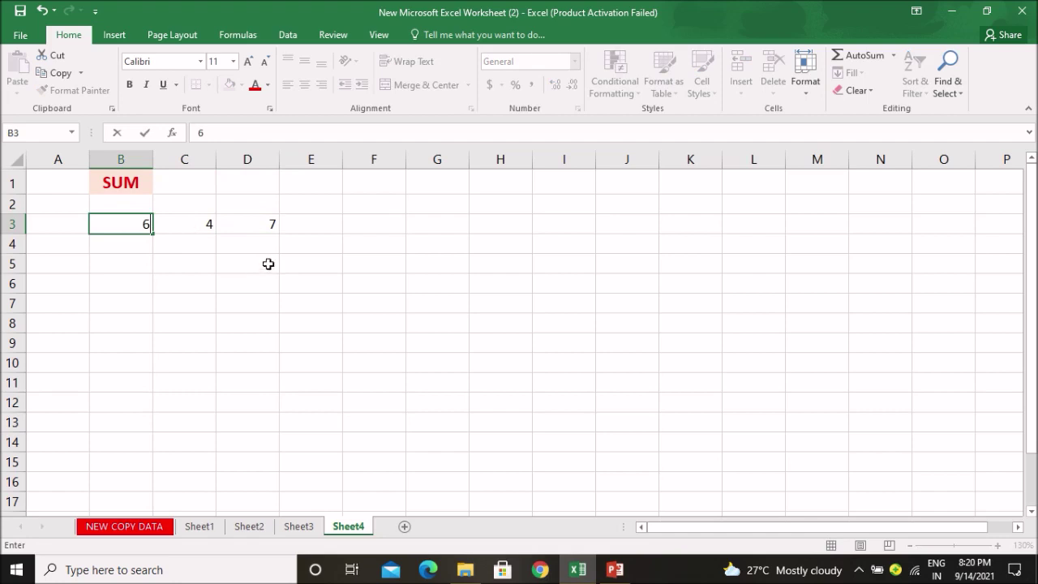
pyautogui.click(284, 261)
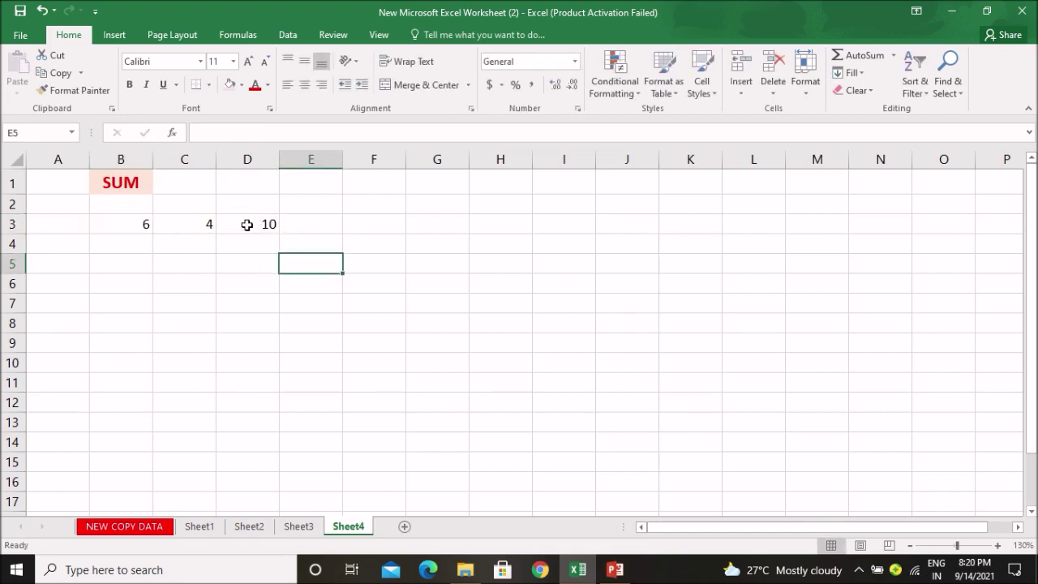
# Step: Clear D3, then enter 2 and 3 in B5:C5 and 8 and 9 in B7:C7
pyautogui.click(242, 224)
pyautogui.press('Delete')
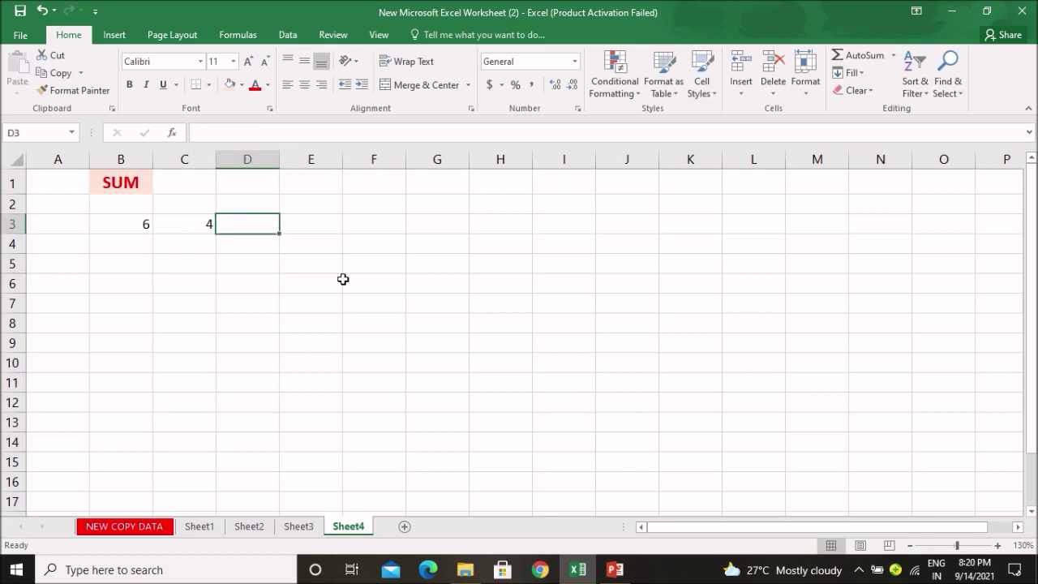
pyautogui.click(343, 279)
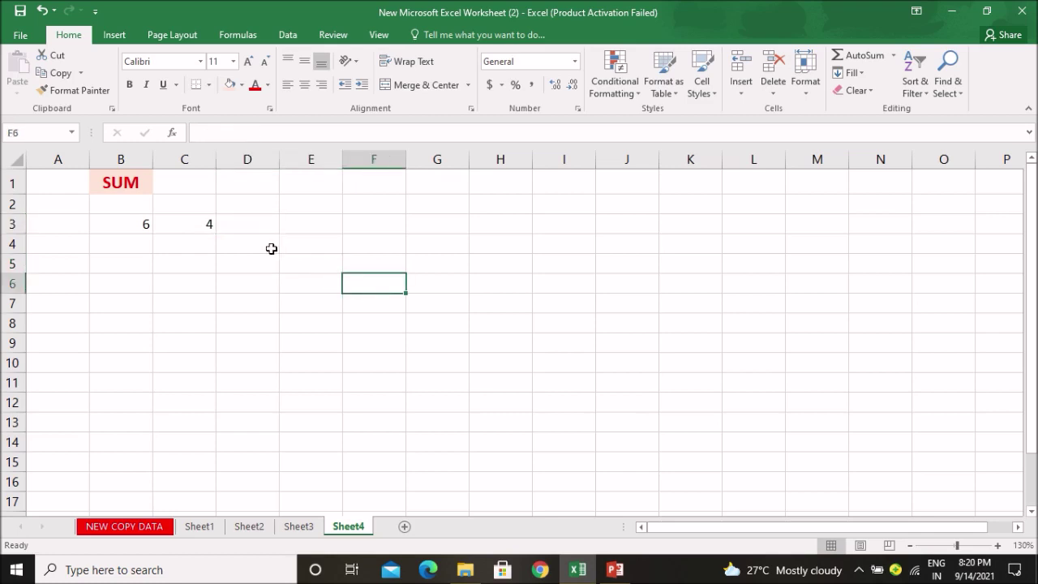
pyautogui.click(135, 267)
pyautogui.write('2')
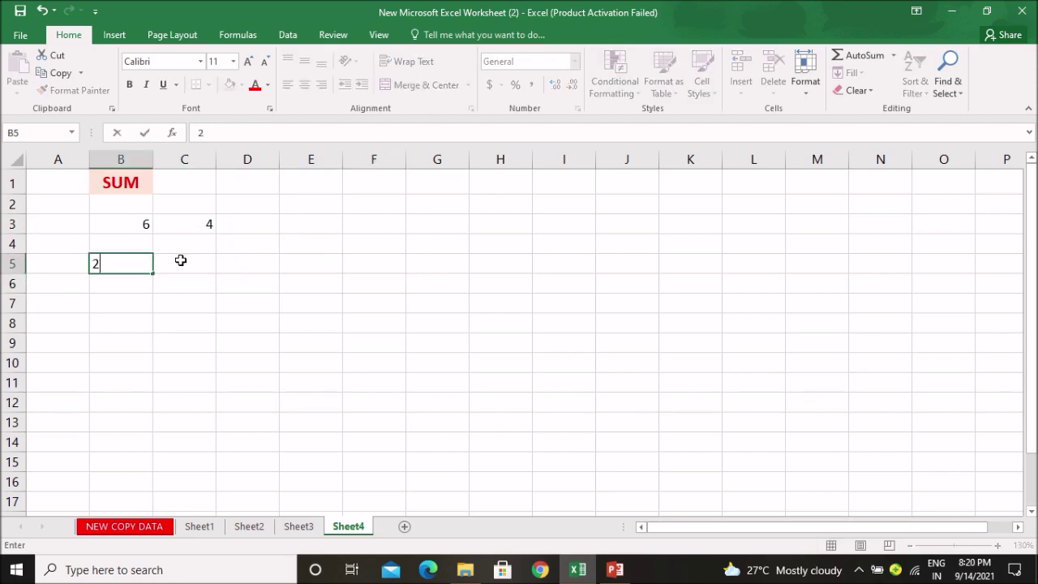
pyautogui.click(211, 266)
pyautogui.write('3')
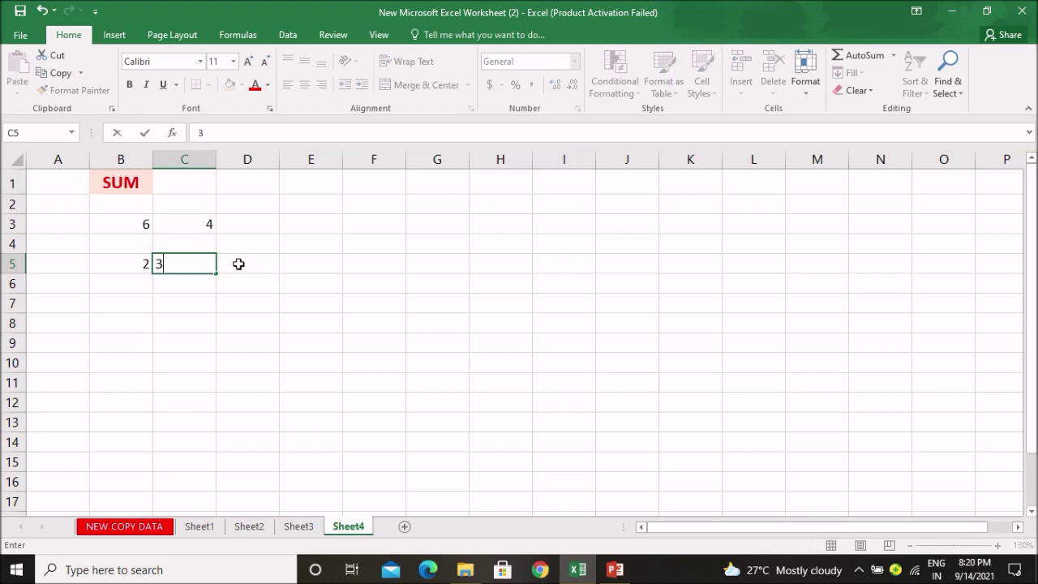
pyautogui.click(136, 301)
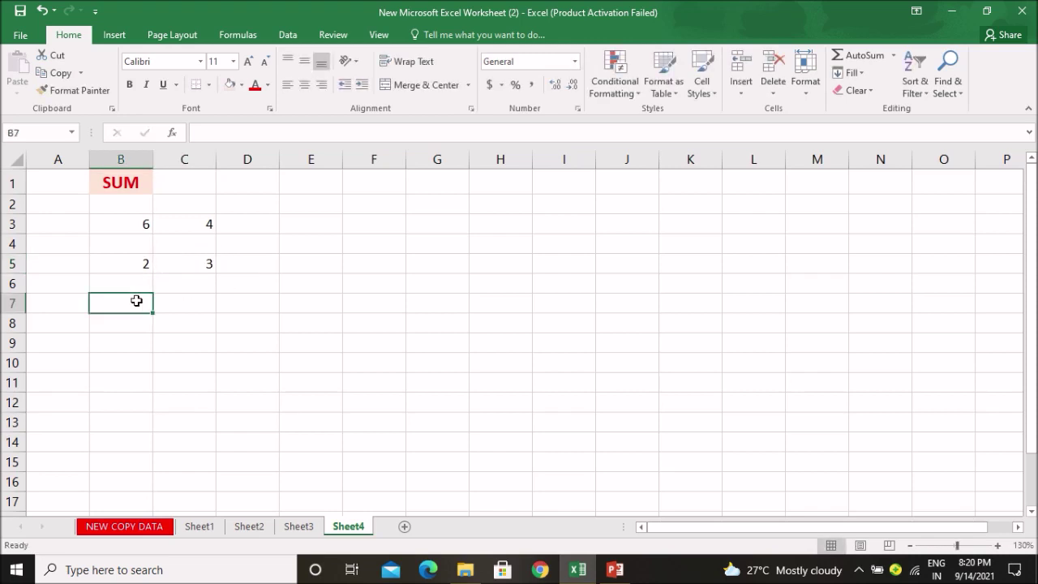
pyautogui.write('8')
pyautogui.click(192, 305)
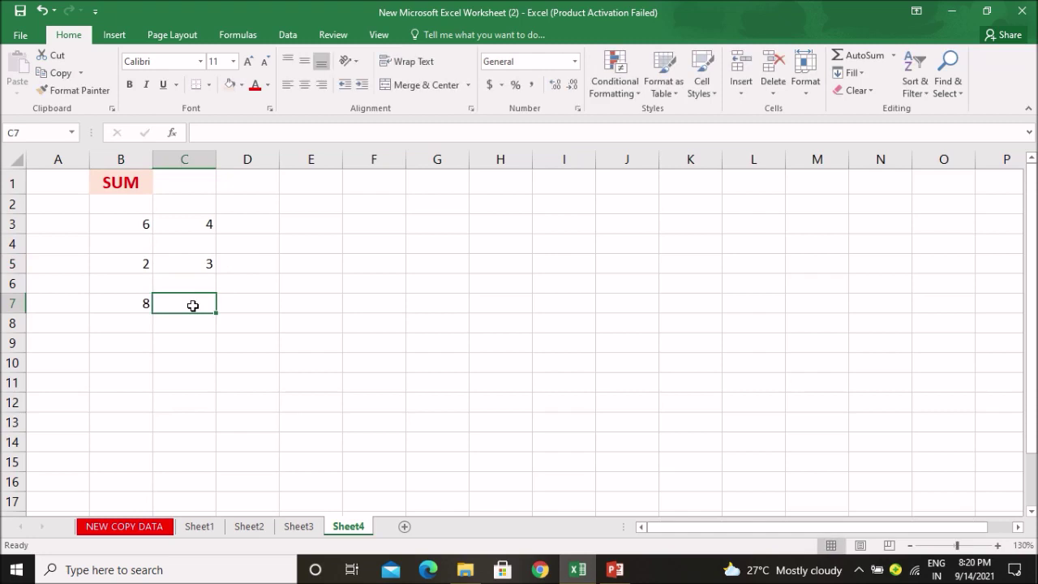
pyautogui.write('9')
pyautogui.click(247, 321)
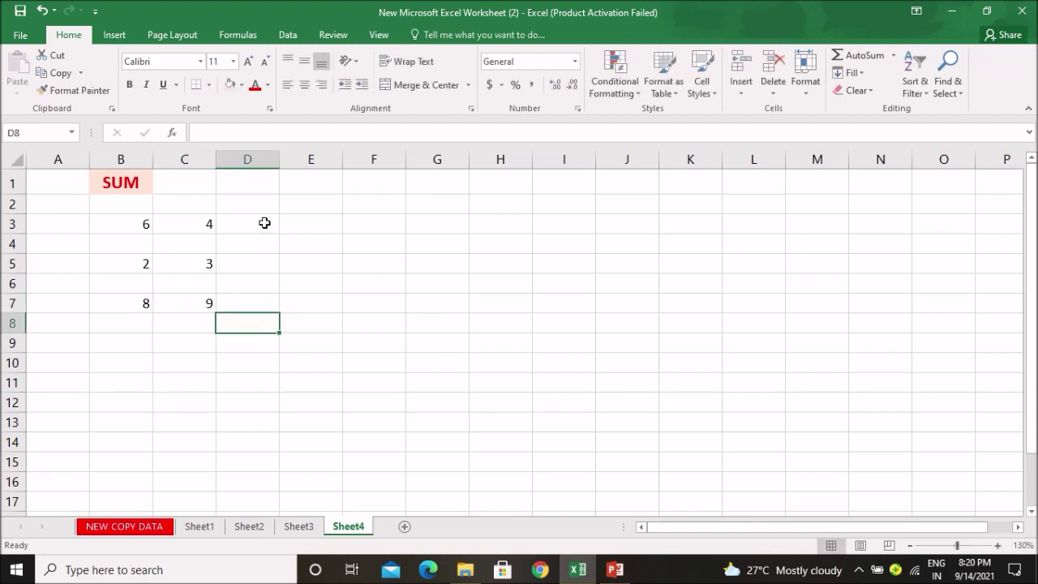
# Step: Fill column D with 5, 6 and 3 in D3, D5 and D7
pyautogui.click(265, 223)
pyautogui.write('5')
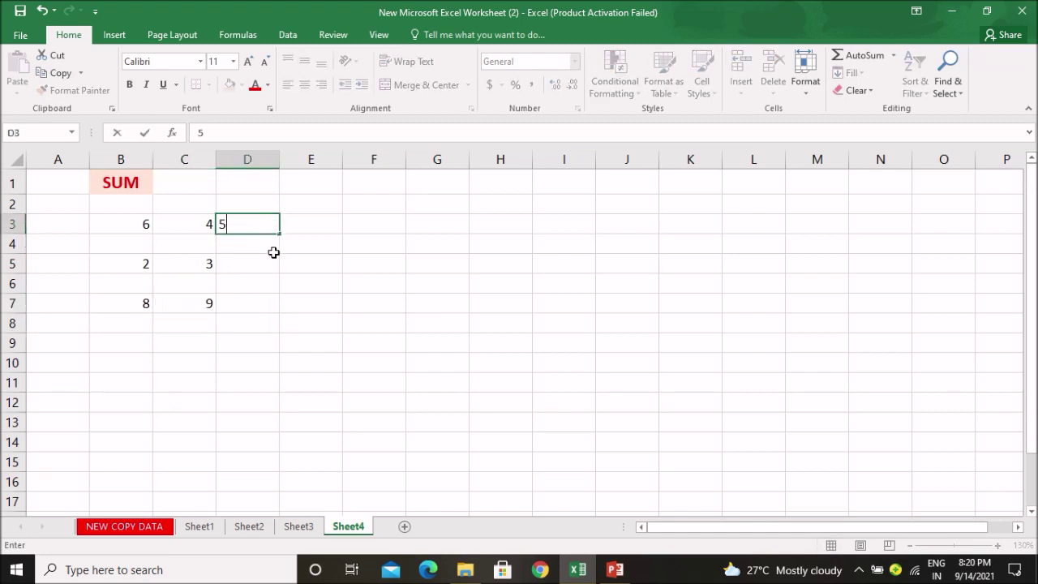
pyautogui.click(263, 270)
pyautogui.write('6')
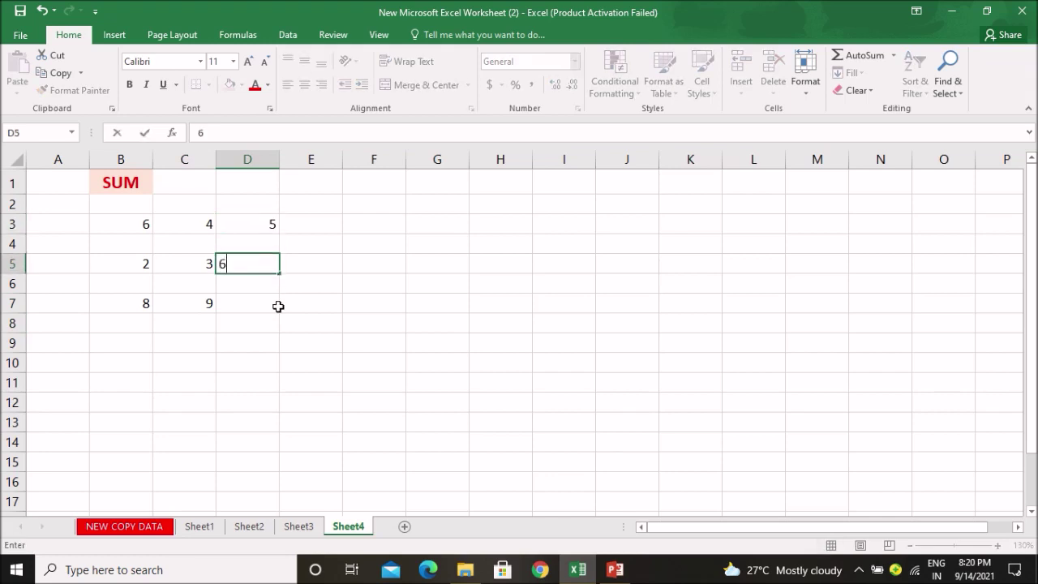
pyautogui.click(279, 308)
pyautogui.write('3')
pyautogui.click(332, 343)
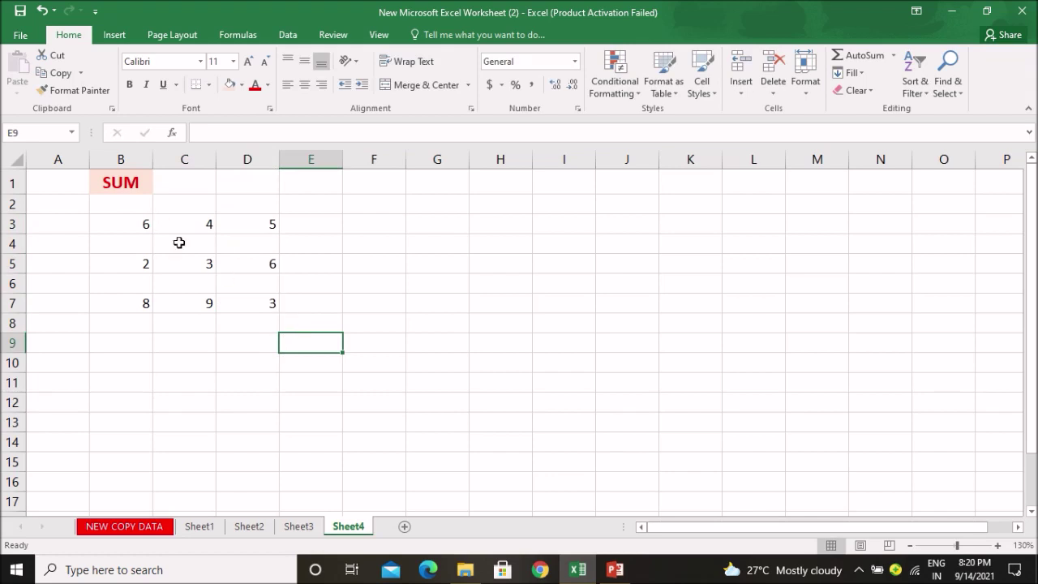
pyautogui.click(132, 225)
# Step: AutoSum row 3 into E3, giving 15
pyautogui.moveTo(133, 225); pyautogui.dragTo(325, 221)
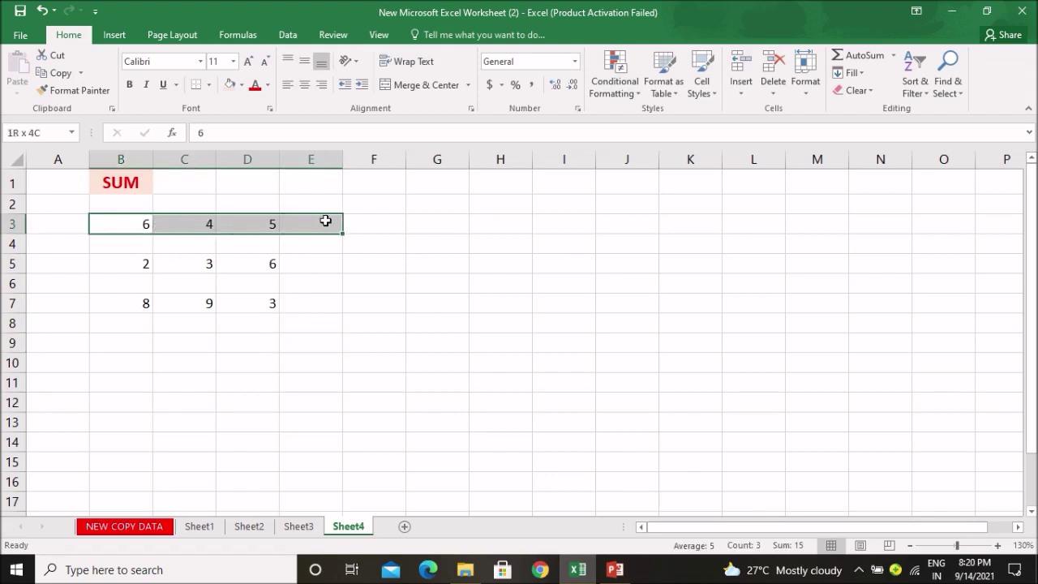
pyautogui.moveTo(129, 264); pyautogui.dragTo(324, 271)
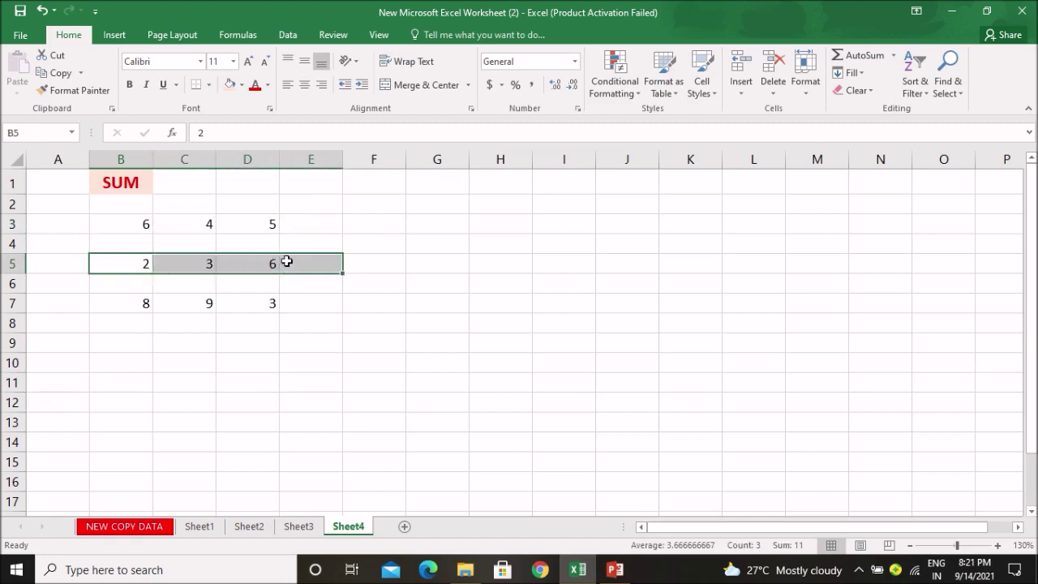
pyautogui.moveTo(127, 225); pyautogui.dragTo(137, 323)
pyautogui.click(339, 427)
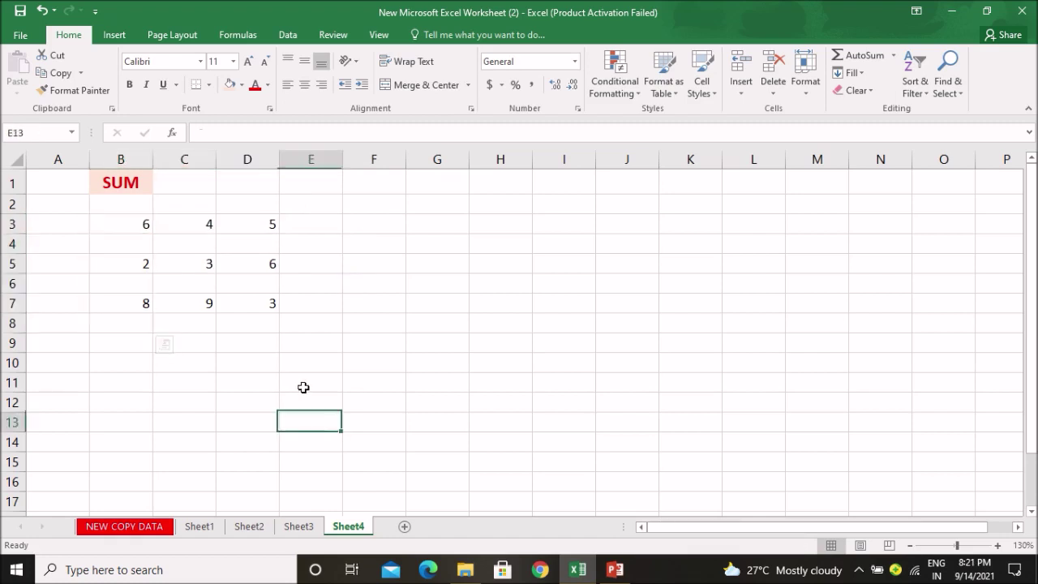
pyautogui.moveTo(112, 224); pyautogui.dragTo(304, 229)
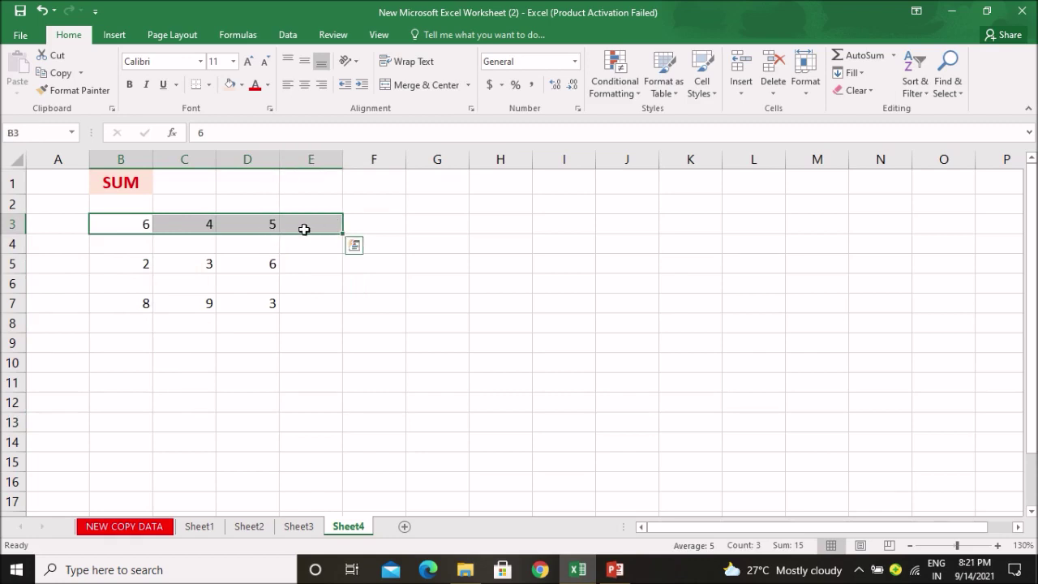
pyautogui.click(860, 57)
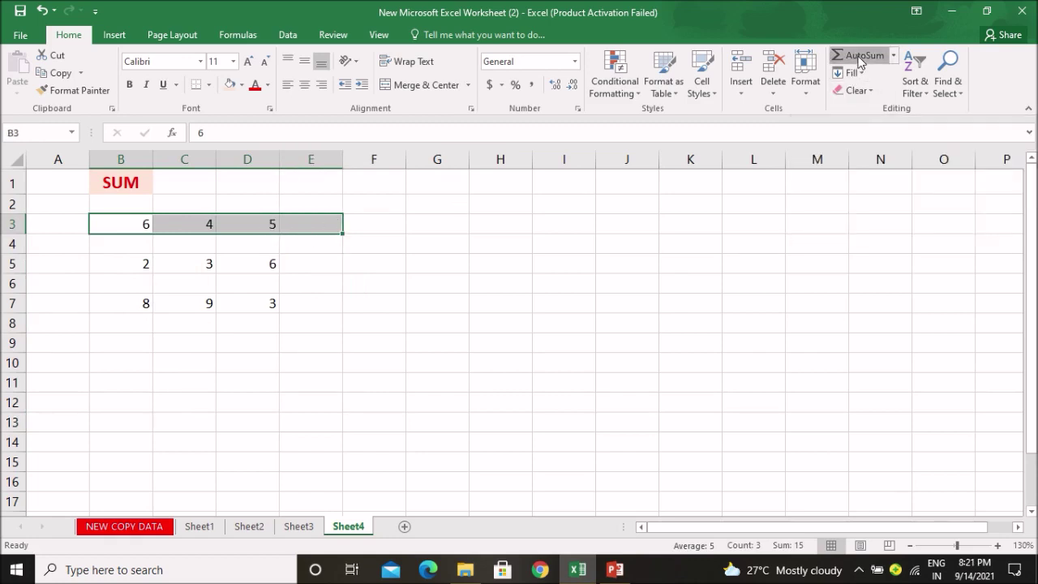
pyautogui.click(444, 291)
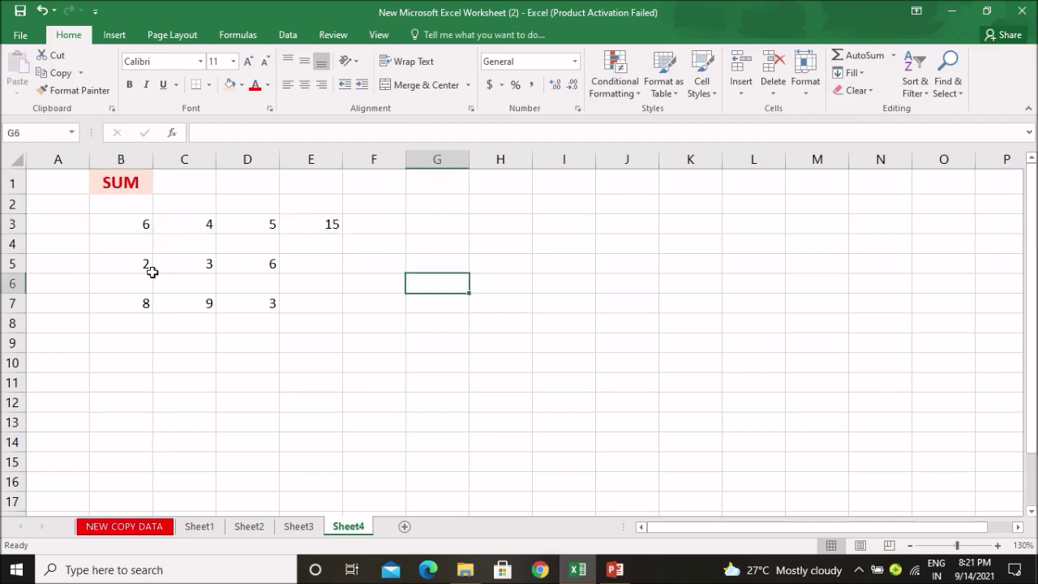
# Step: AutoSum rows 5 and 7 into E5 and E7, giving 11 and 20
pyautogui.moveTo(133, 265); pyautogui.dragTo(301, 259)
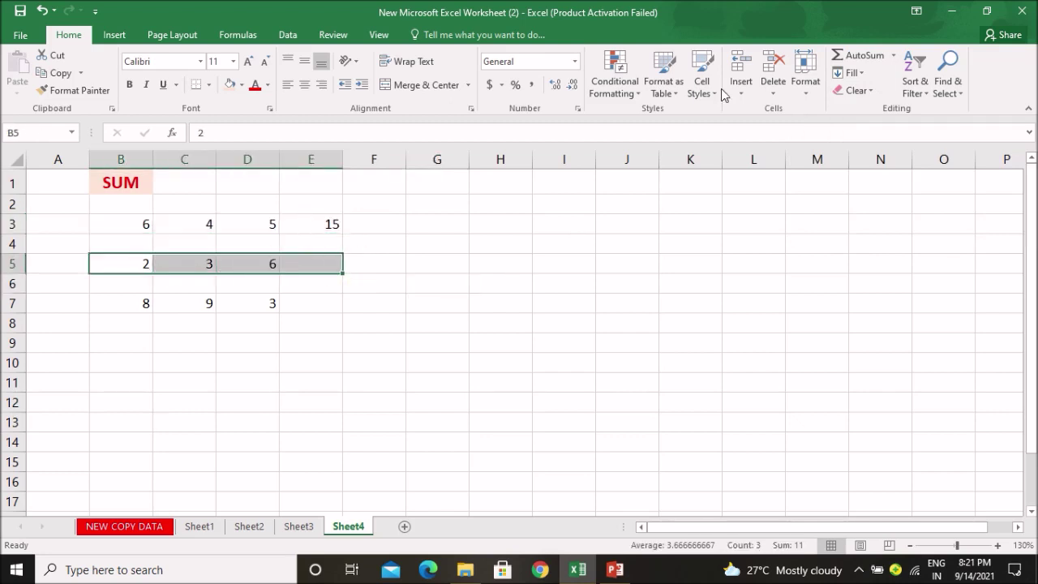
pyautogui.click(858, 55)
pyautogui.click(433, 288)
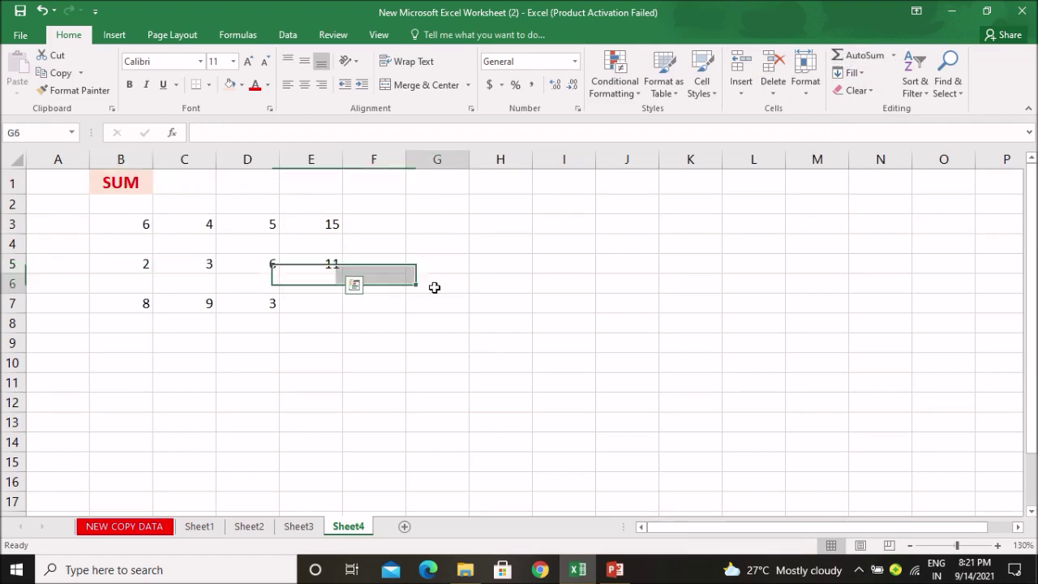
pyautogui.moveTo(128, 308); pyautogui.dragTo(327, 302)
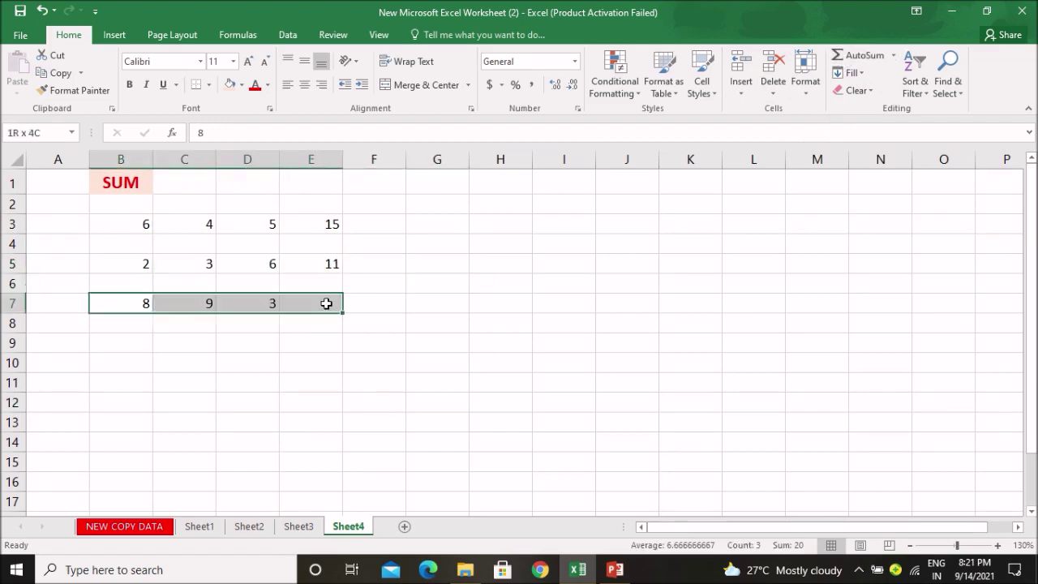
pyautogui.click(858, 56)
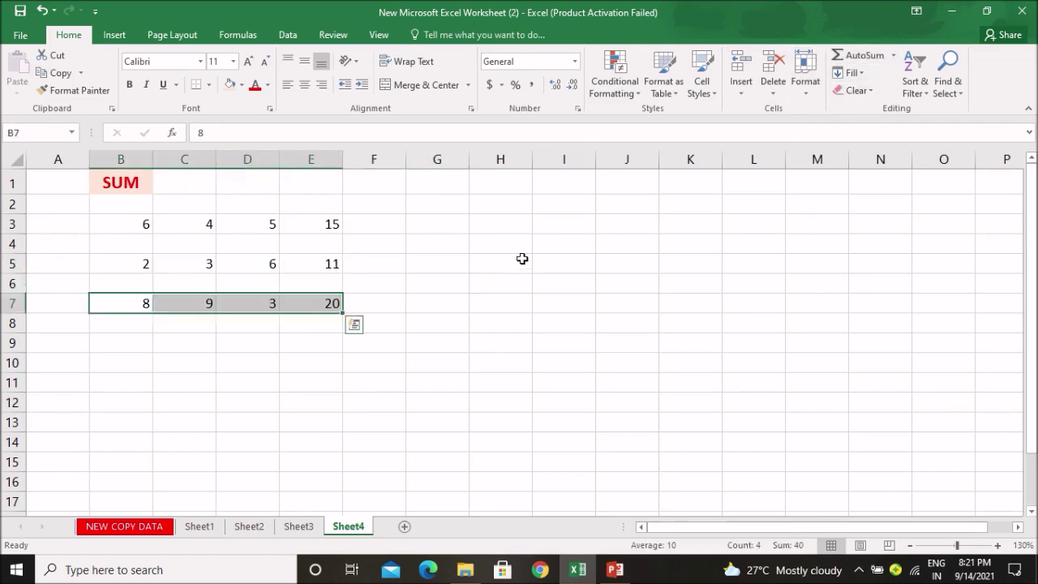
pyautogui.click(409, 310)
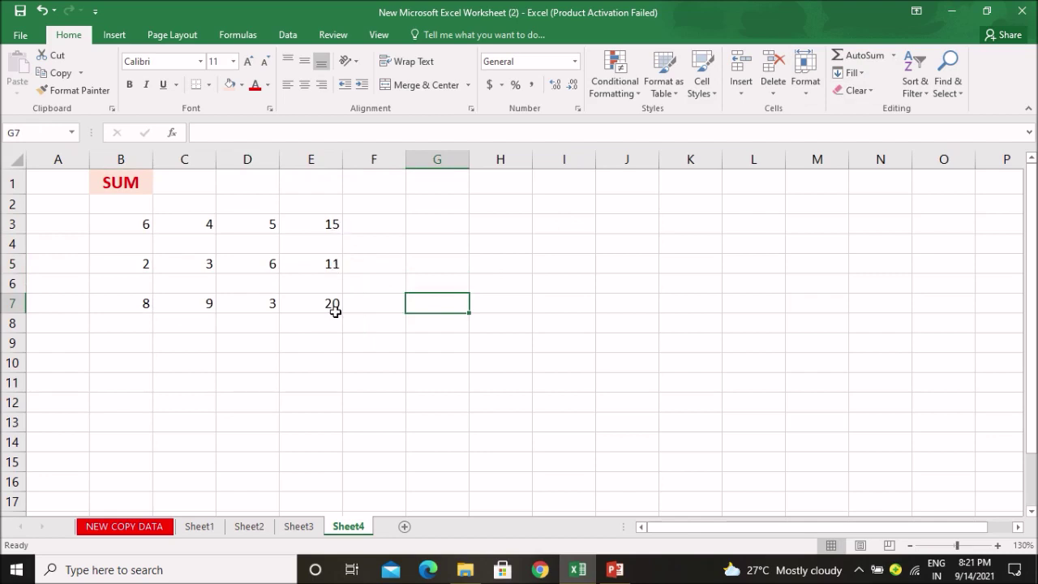
# Step: Type the label 'total' into cell A8
pyautogui.moveTo(127, 225); pyautogui.dragTo(225, 233)
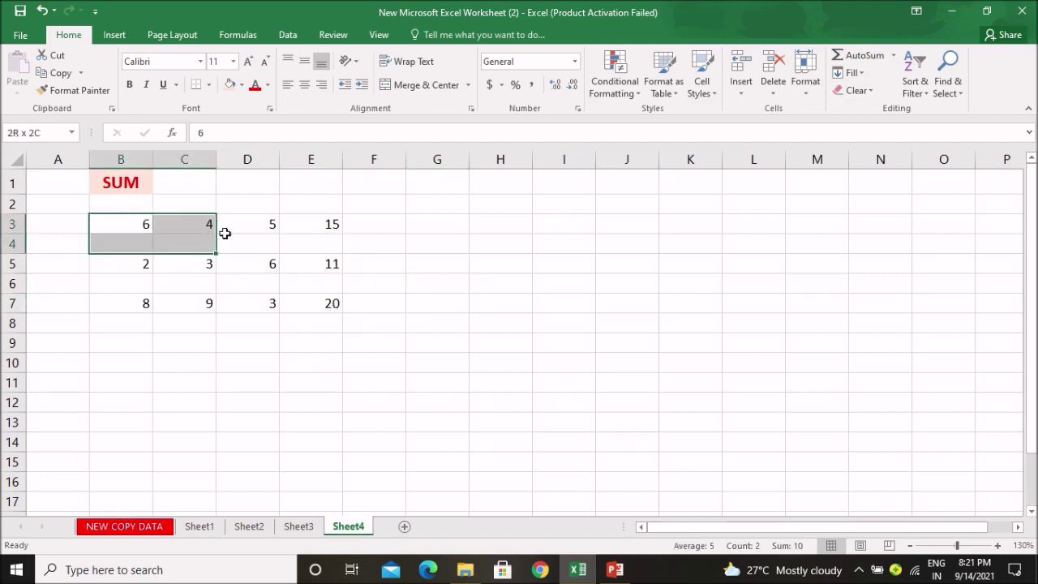
pyautogui.moveTo(225, 233); pyautogui.dragTo(299, 325)
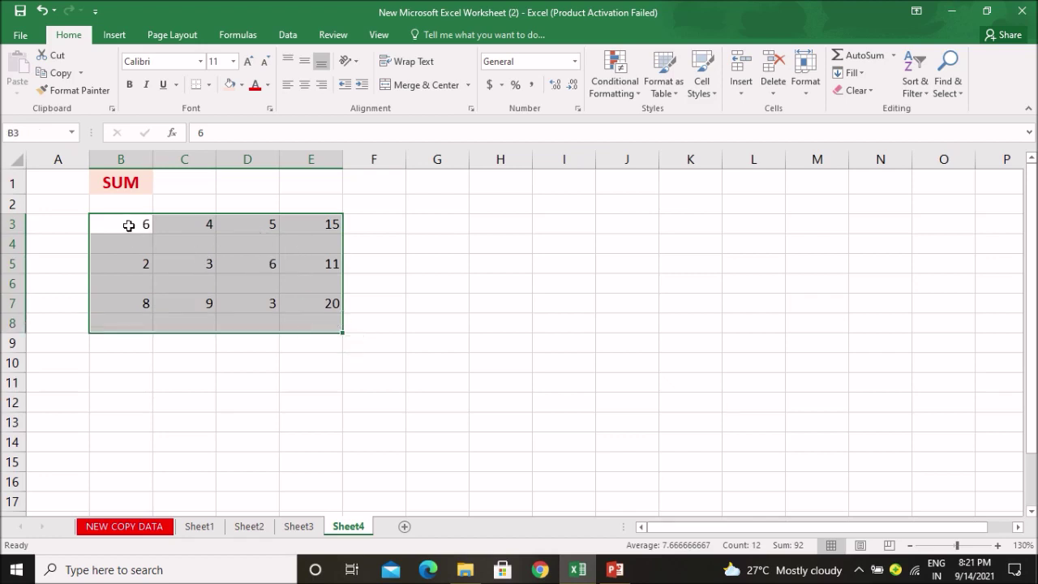
pyautogui.click(392, 327)
pyautogui.click(75, 323)
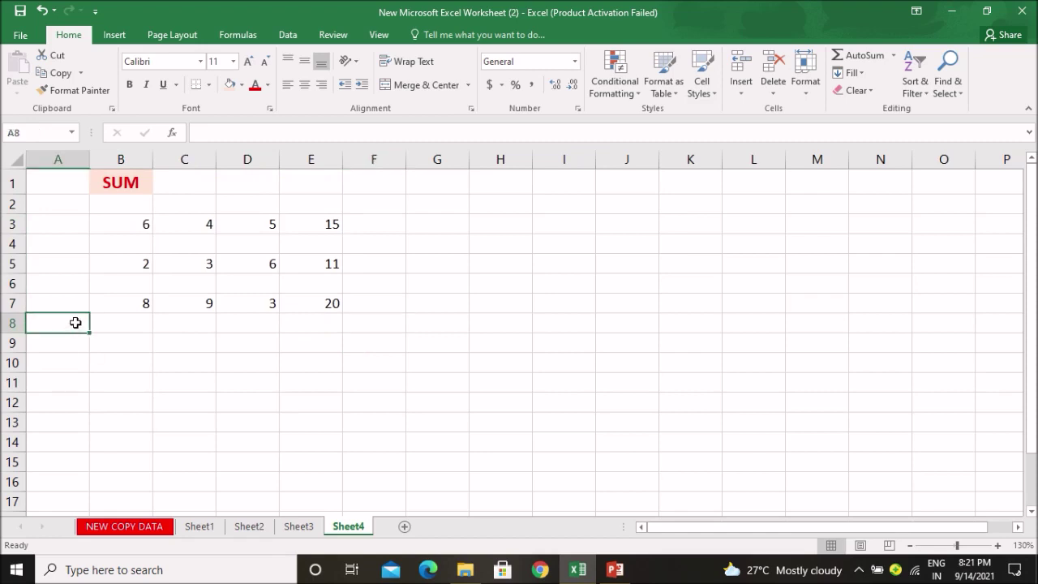
pyautogui.write('total')
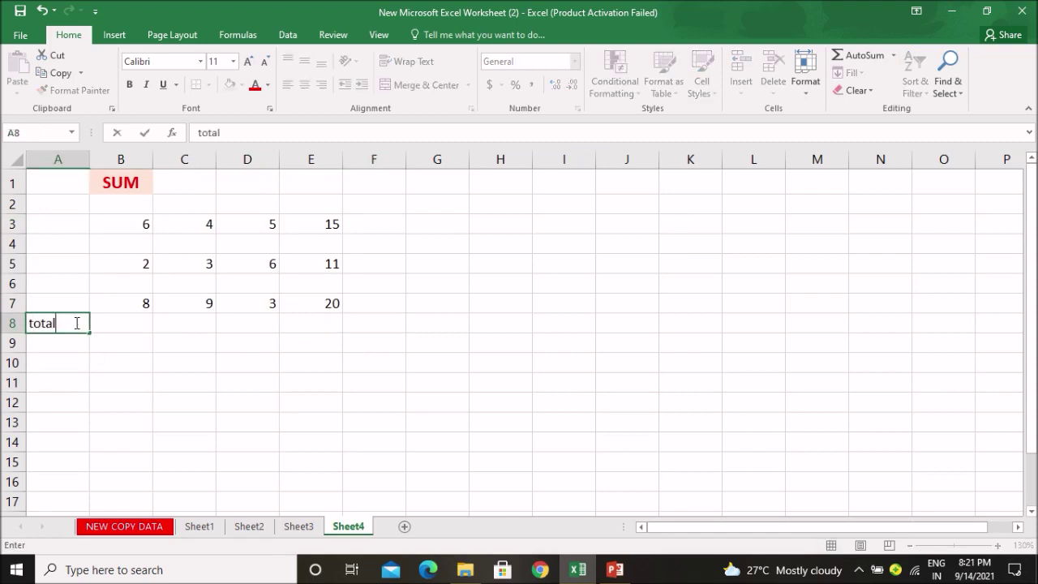
pyautogui.click(183, 382)
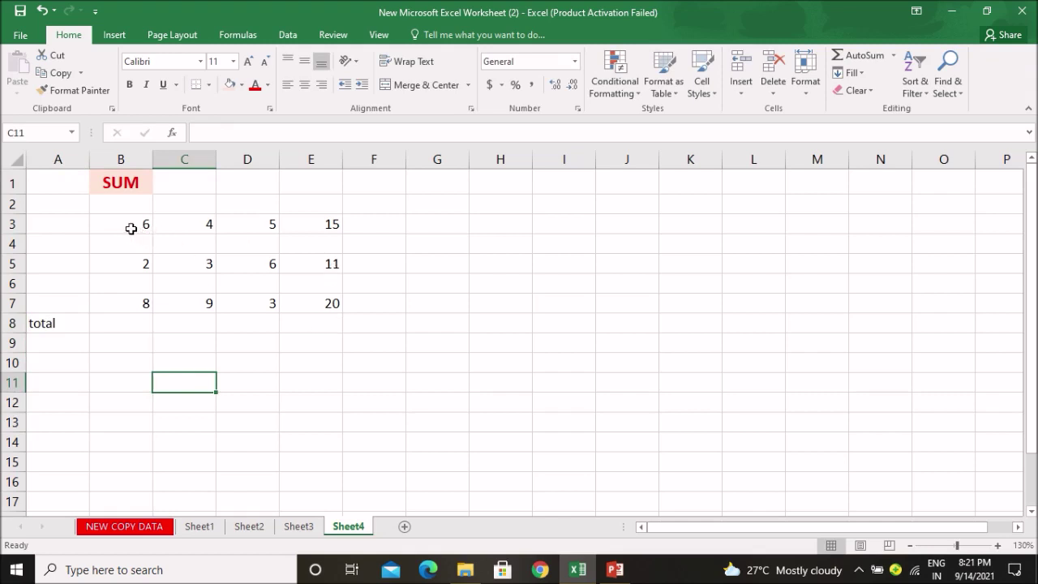
# Step: AutoSum B3:E8 to fill row 8 with column totals 16, 16, 14 and 46
pyautogui.moveTo(125, 230)
pyautogui.mouseDown()
pyautogui.moveTo(311, 315)
pyautogui.moveTo(308, 324)
pyautogui.mouseUp()
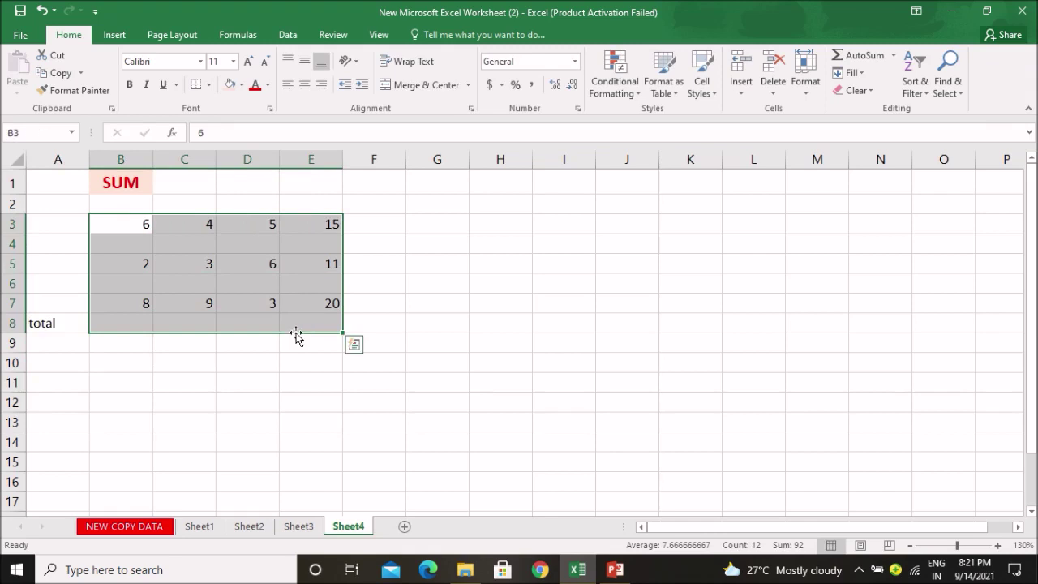
pyautogui.click(865, 57)
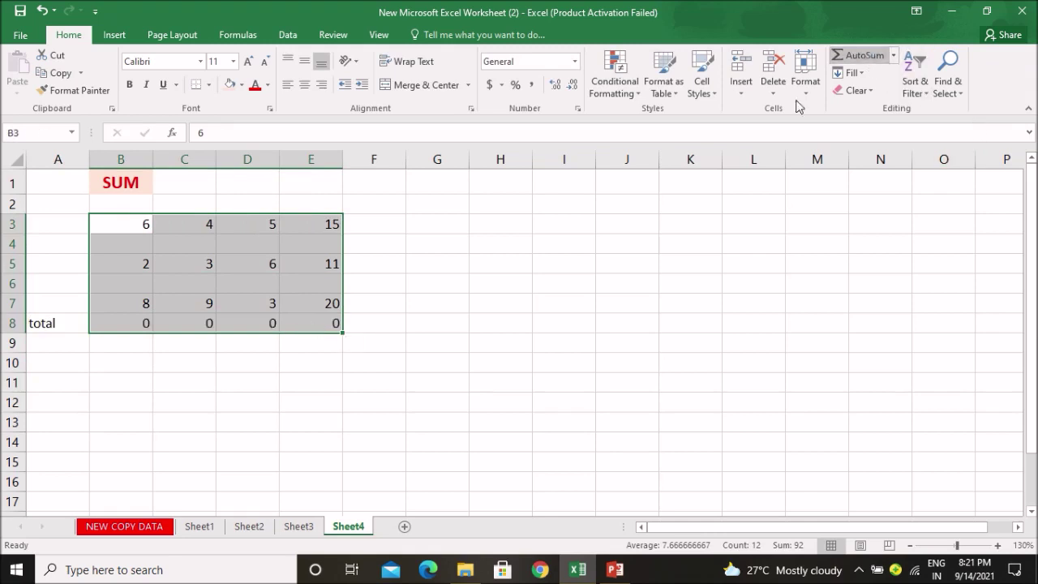
pyautogui.click(401, 349)
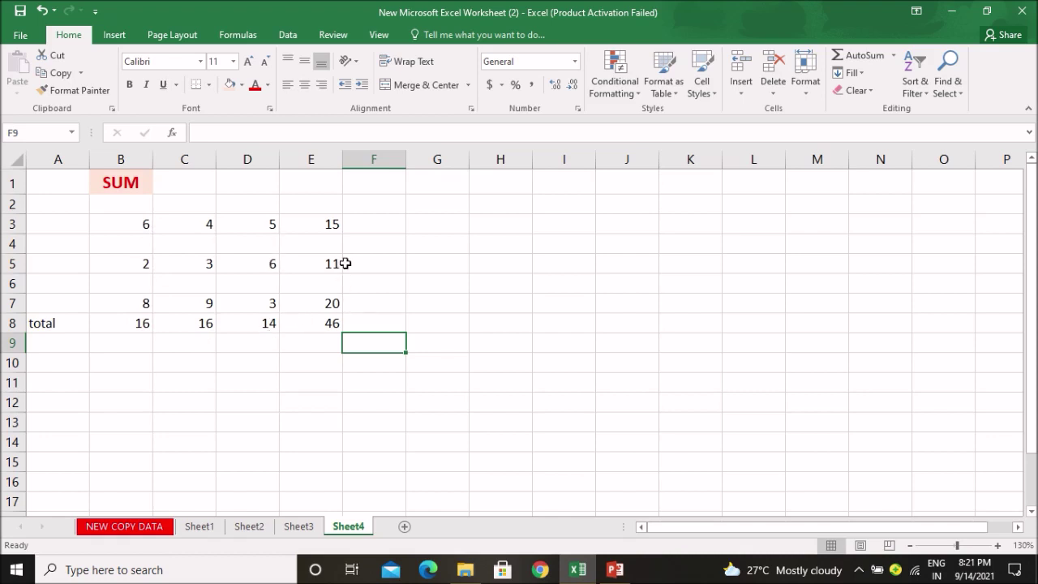
pyautogui.click(295, 377)
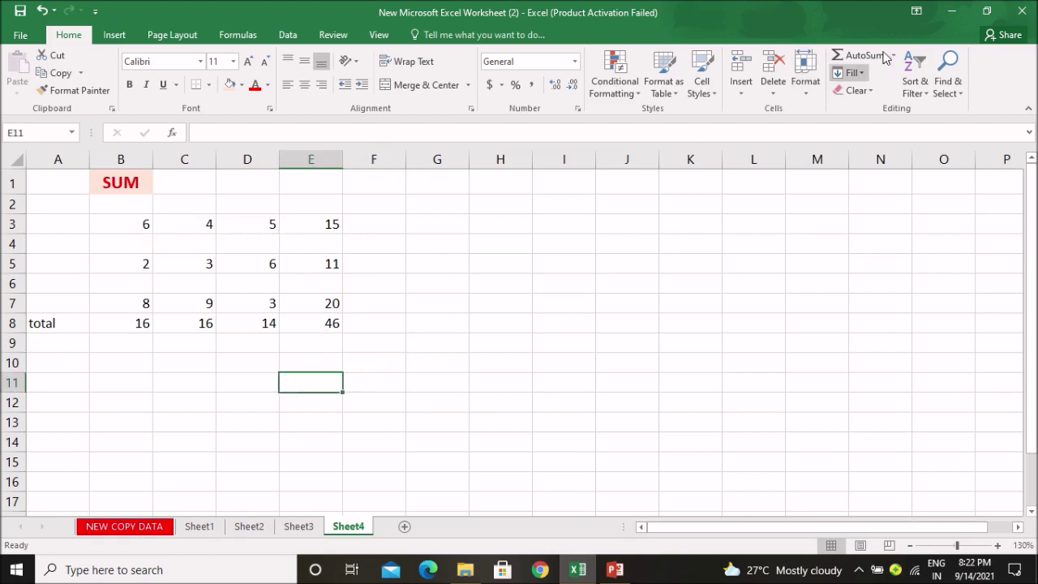
pyautogui.click(459, 230)
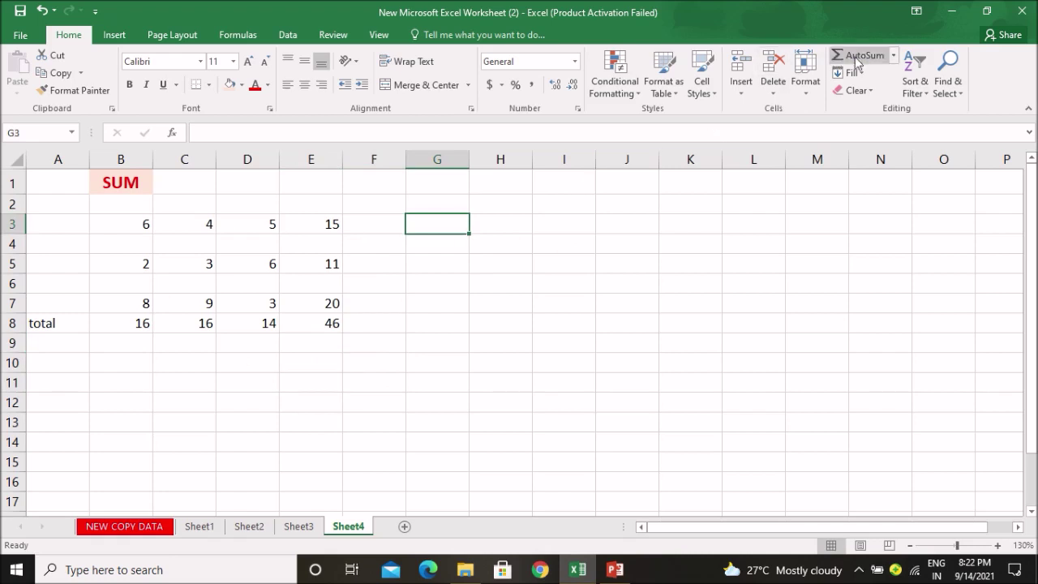
pyautogui.click(438, 268)
pyautogui.click(434, 223)
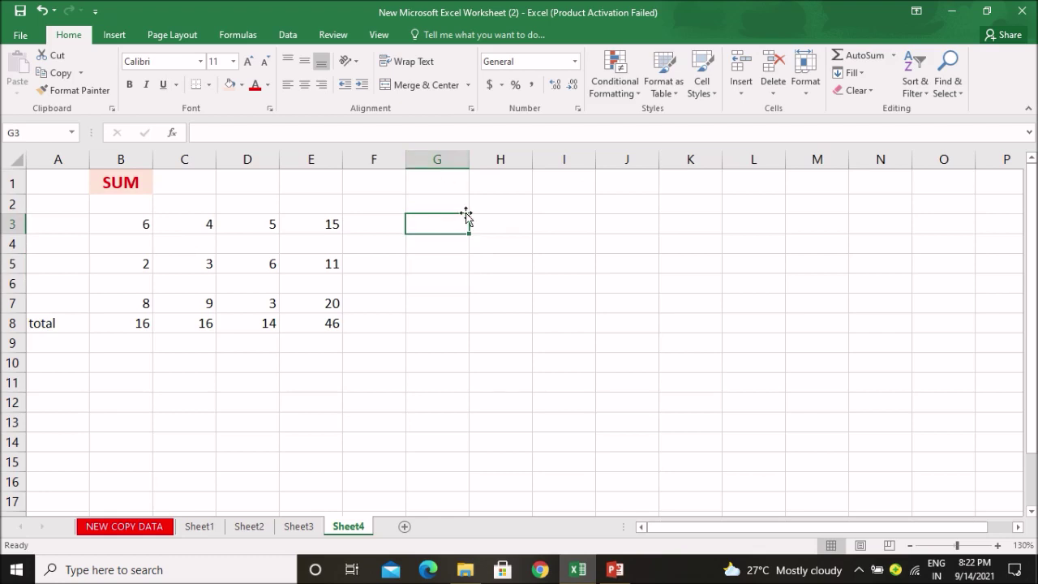
pyautogui.click(559, 223)
pyautogui.click(638, 228)
pyautogui.click(686, 219)
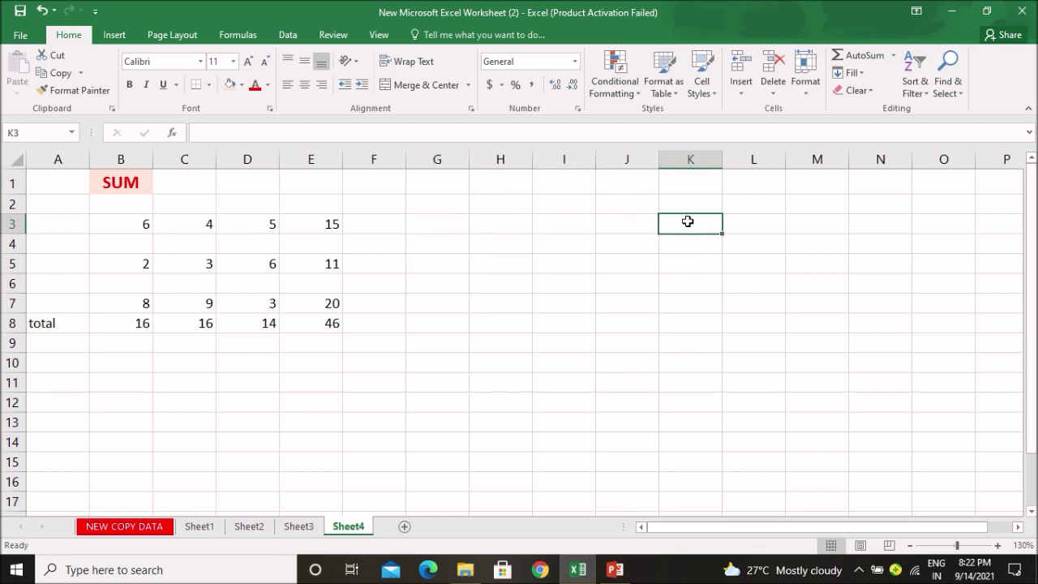
pyautogui.click(445, 230)
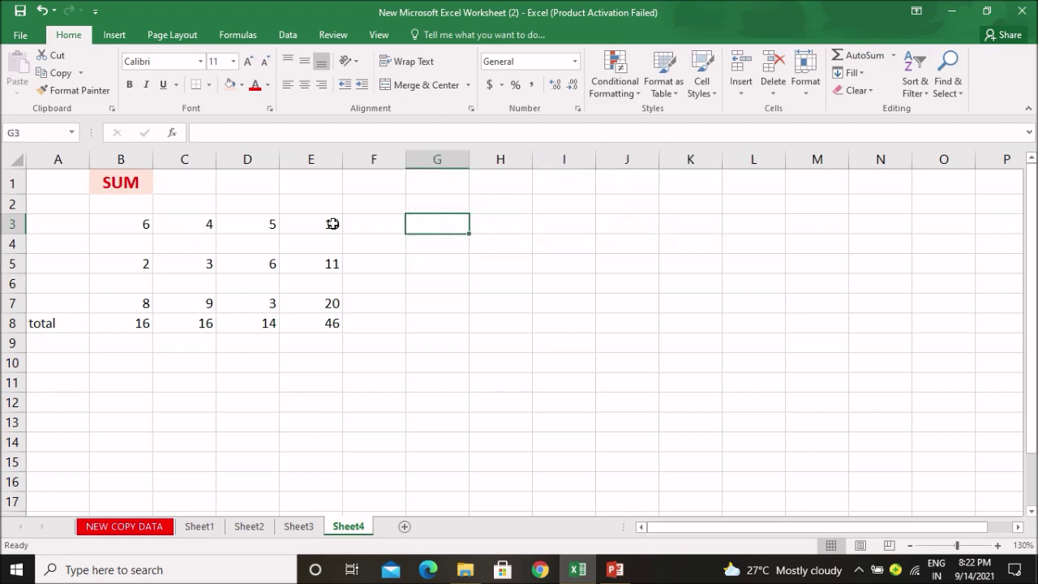
pyautogui.click(420, 258)
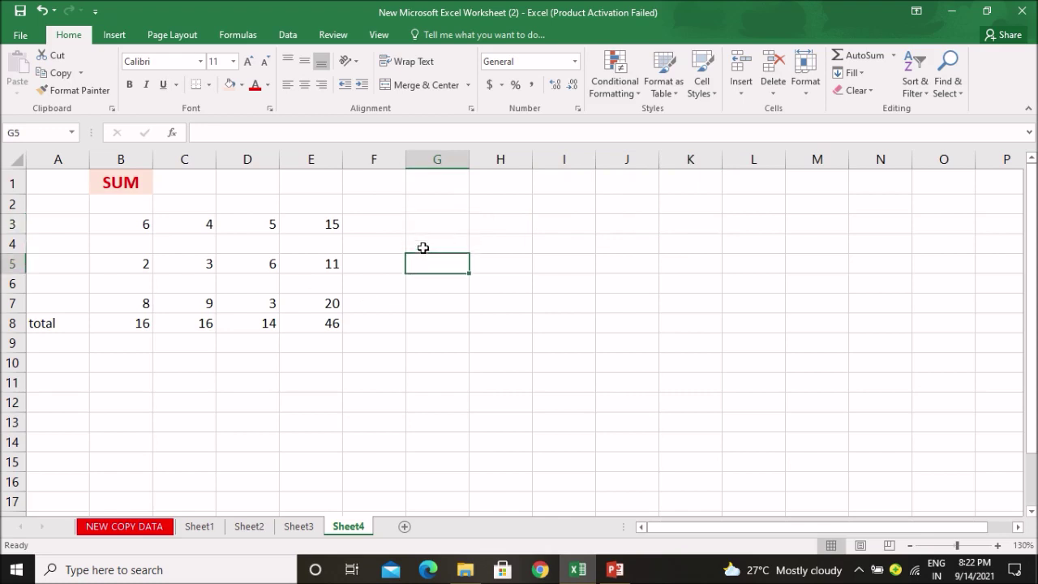
pyautogui.click(422, 226)
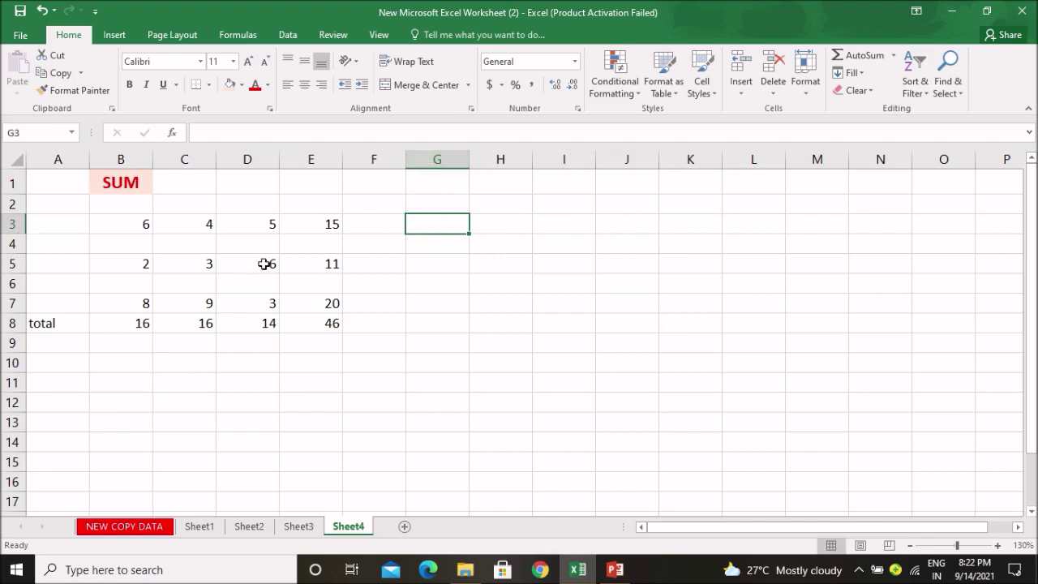
pyautogui.click(429, 287)
pyautogui.click(441, 226)
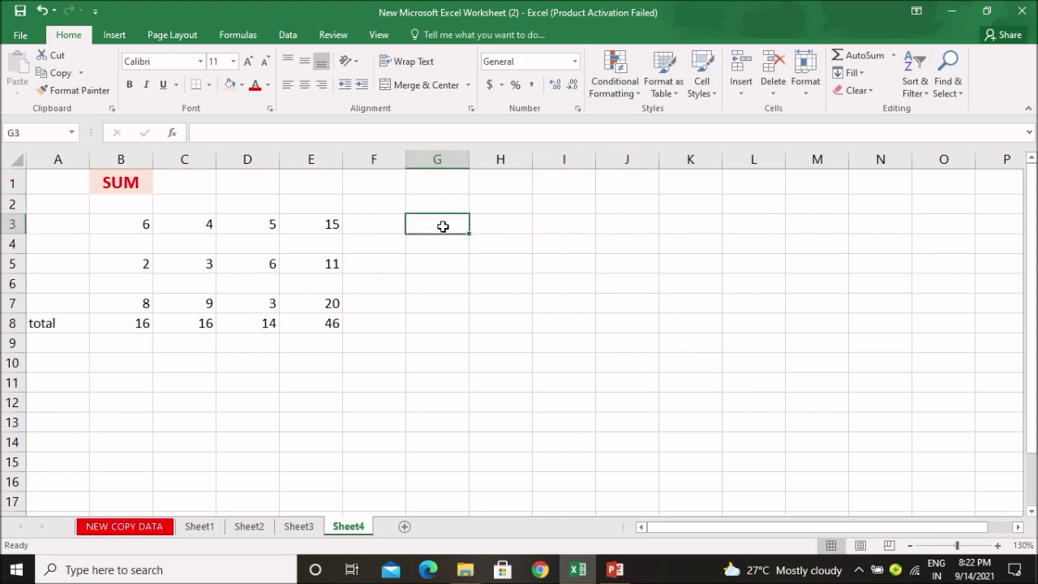
pyautogui.click(498, 225)
pyautogui.click(443, 225)
# Step: Build a SUM formula in G3 adding B3, C3, D3 and E3 with plus signs
pyautogui.write('=')
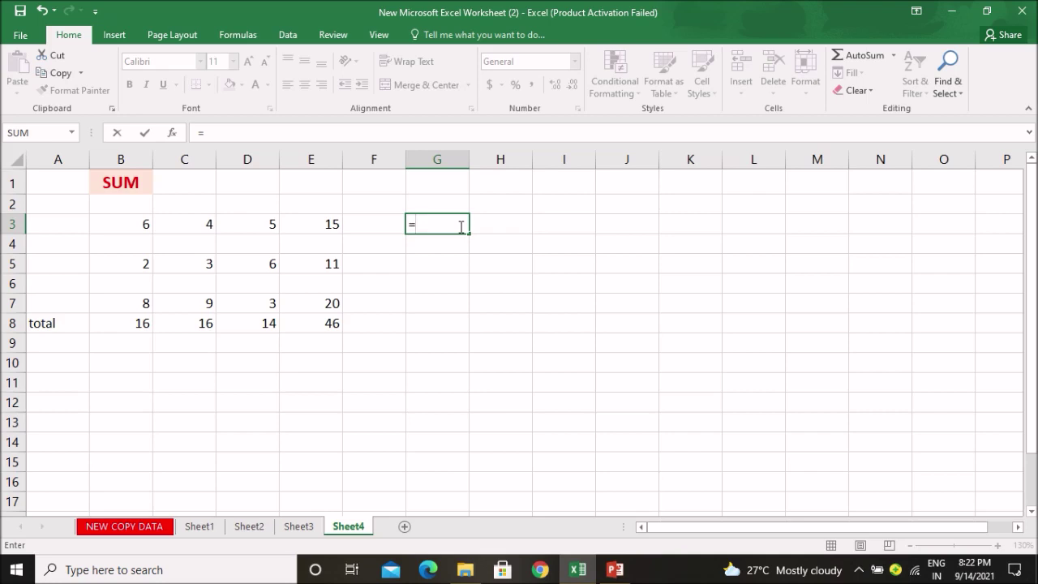
pyautogui.write('sum')
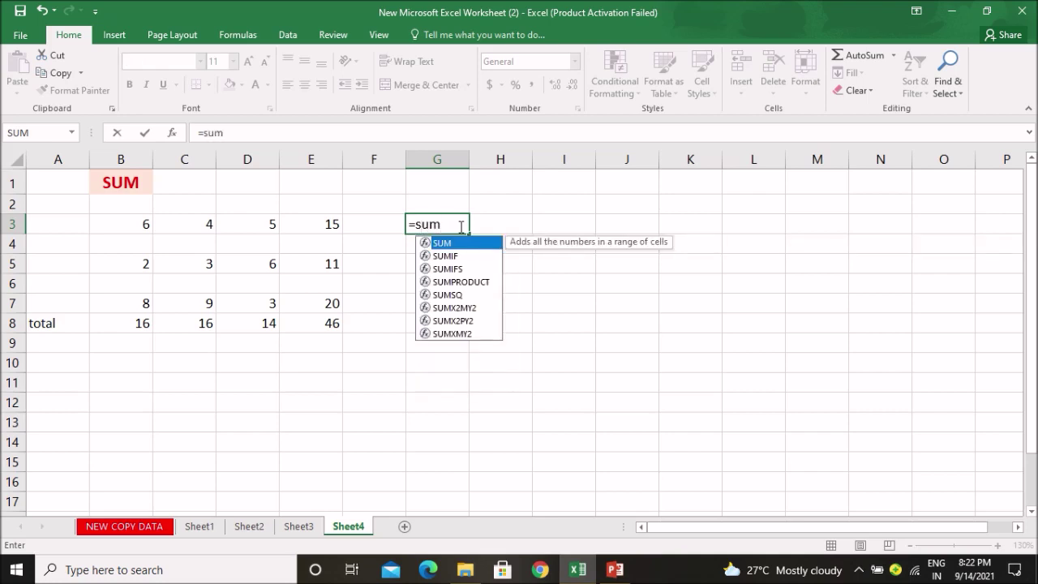
pyautogui.write('(')
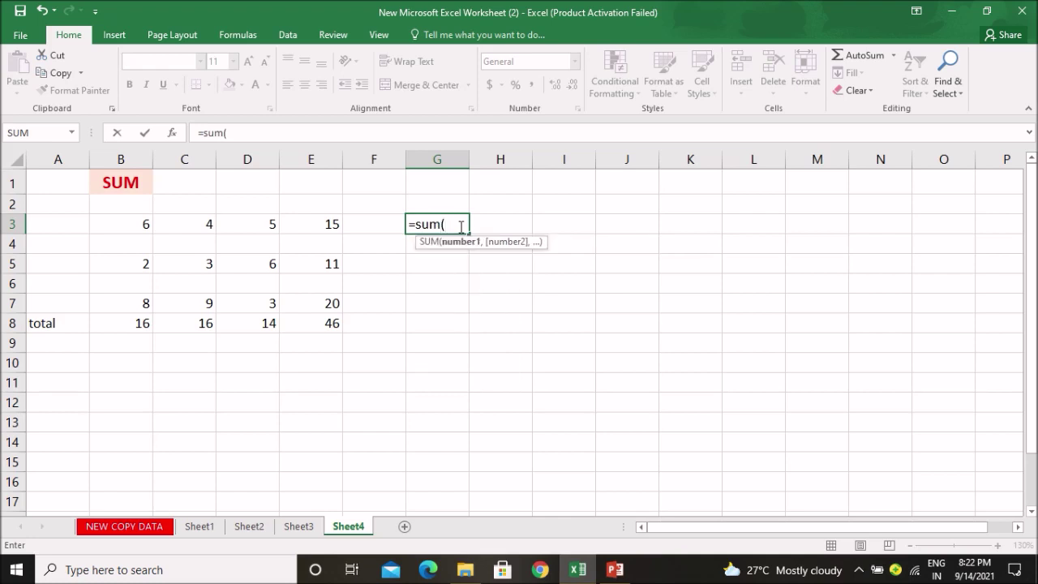
pyautogui.click(141, 222)
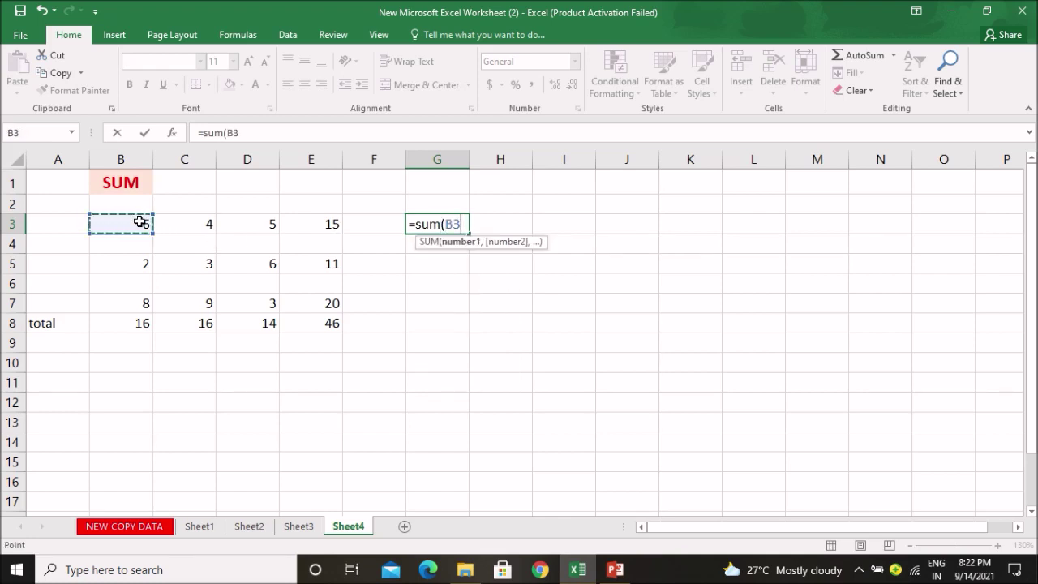
pyautogui.write('+')
pyautogui.click(194, 224)
pyautogui.write('+')
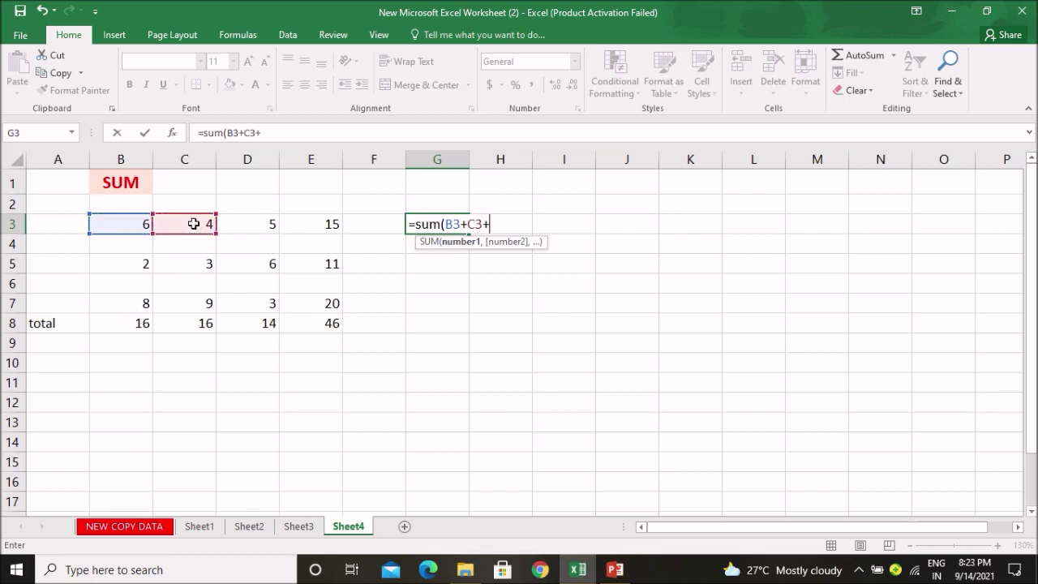
pyautogui.click(245, 224)
pyautogui.write('+')
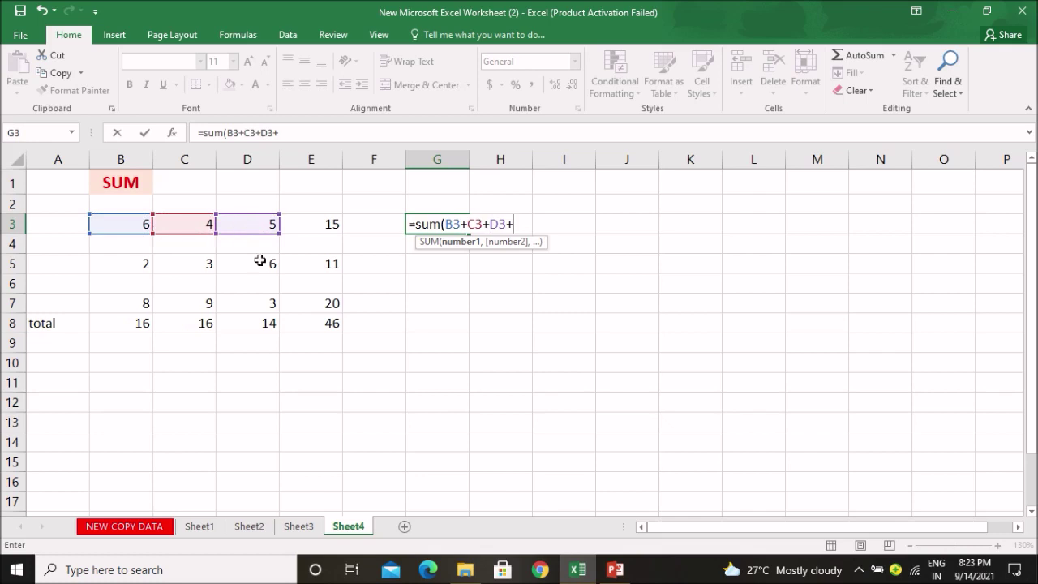
pyautogui.click(306, 223)
pyautogui.write('+')
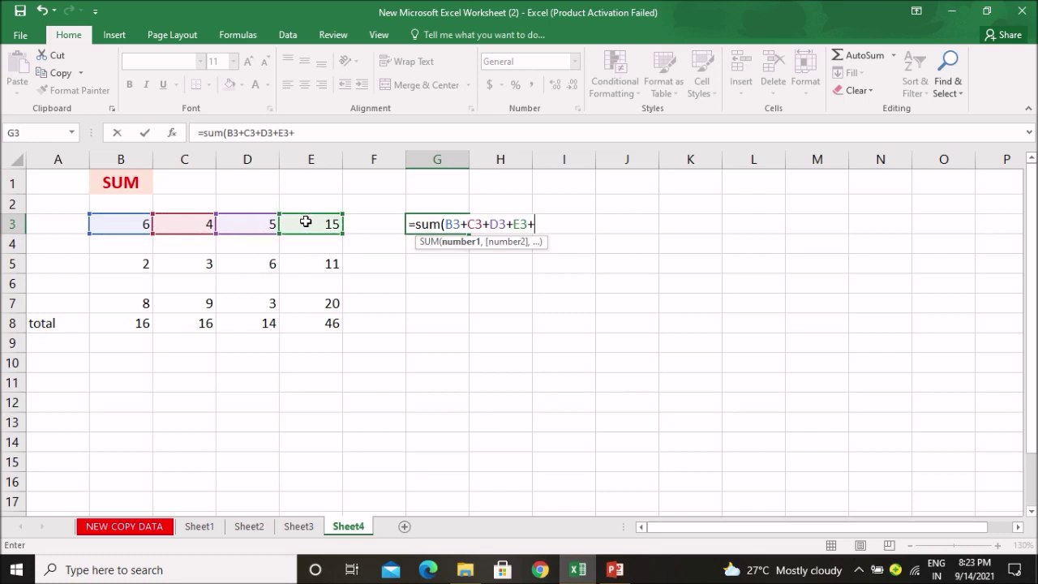
pyautogui.write(')')
# Step: Remove the stray plus so G3 holds =SUM(B3+C3+D3+E3), returning 30
pyautogui.click(311, 133)
pyautogui.press('Return')
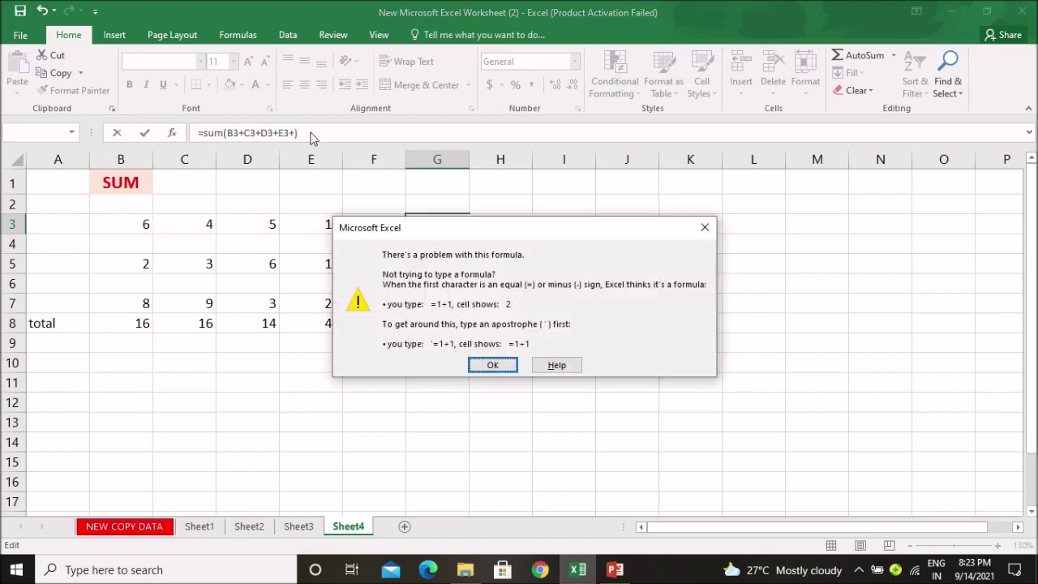
pyautogui.click(705, 228)
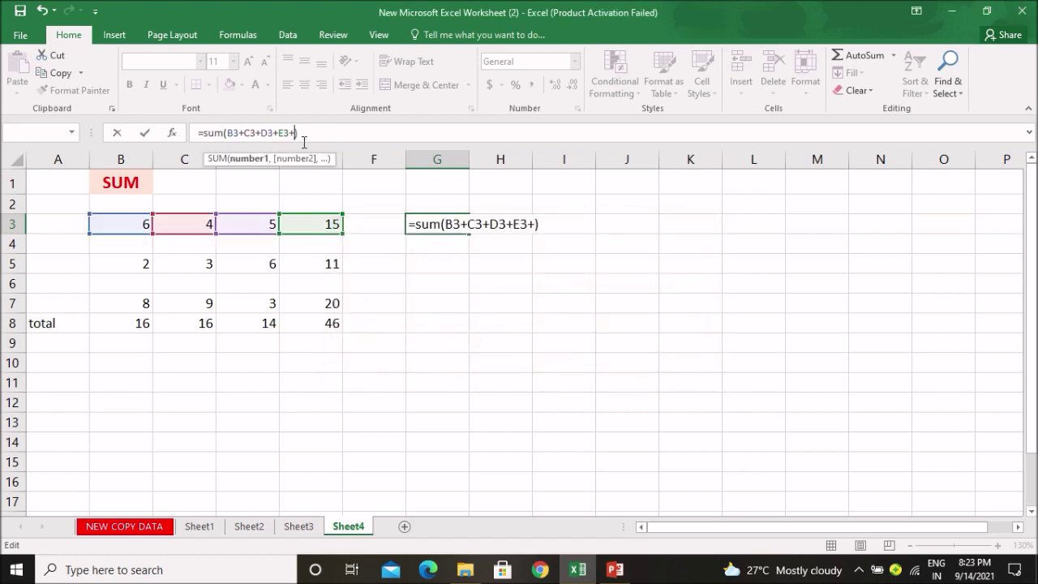
pyautogui.press('BackSpace')
pyautogui.press('Return')
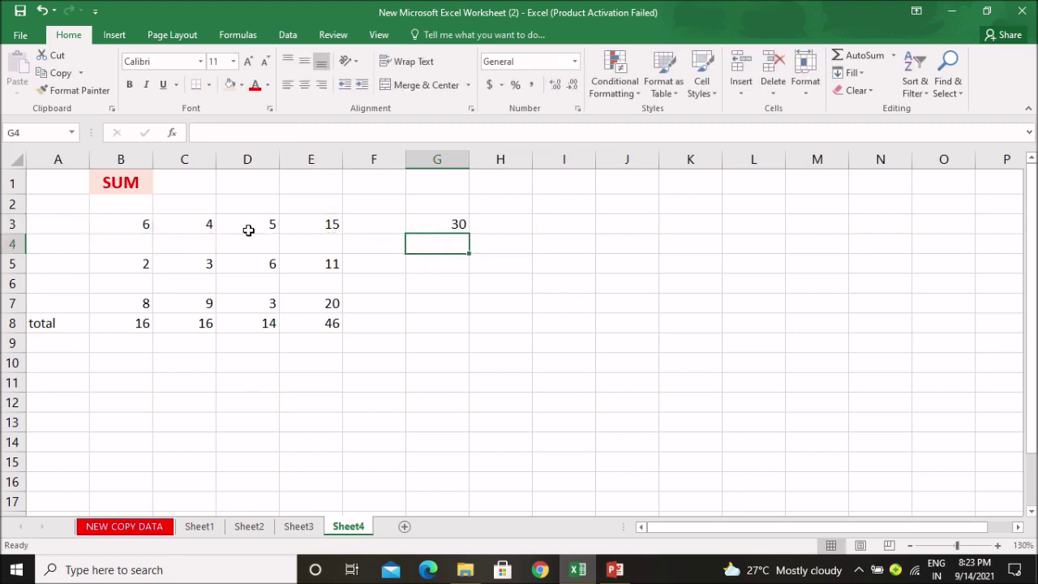
pyautogui.click(493, 225)
pyautogui.click(429, 231)
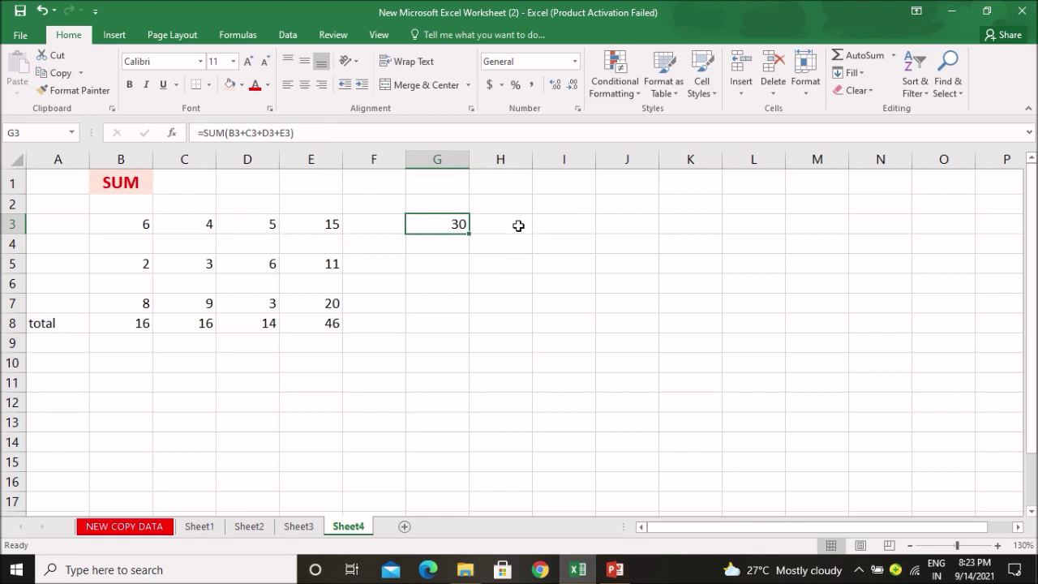
pyautogui.click(563, 226)
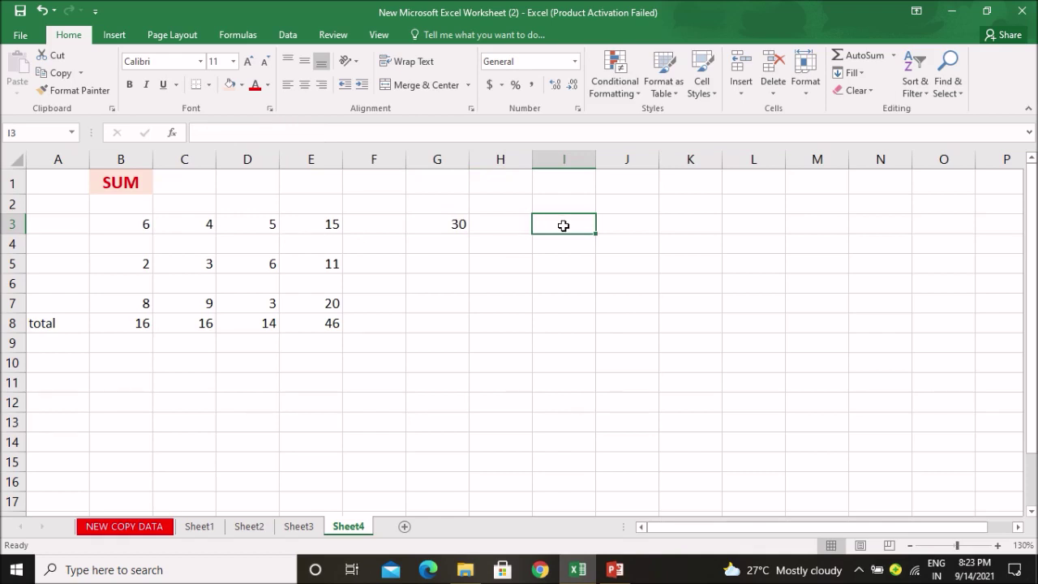
# Step: Enter =SUM(B3:E3) in I3 by dragging across the row 3 range
pyautogui.write('=')
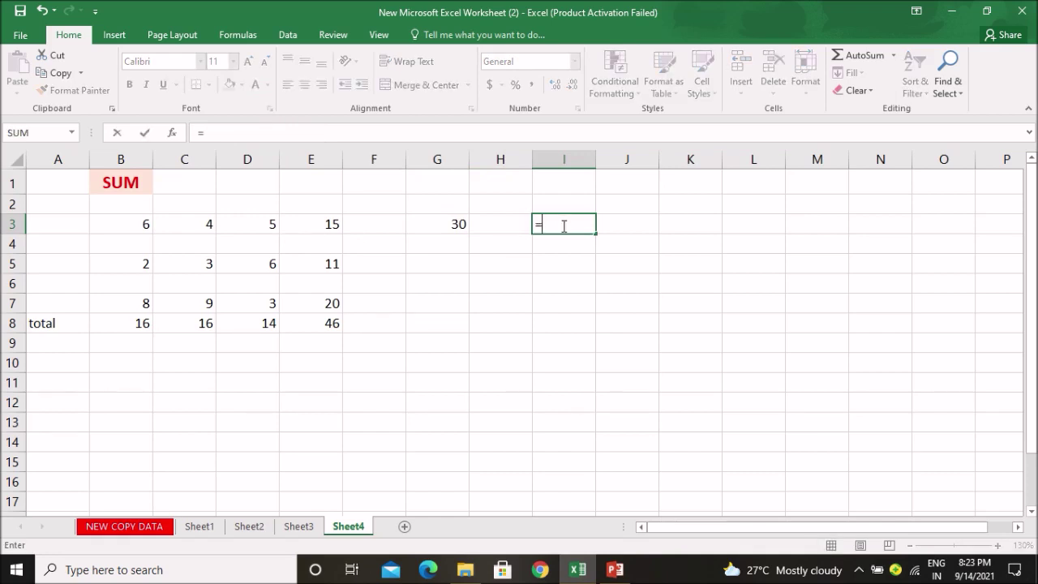
pyautogui.write('sum')
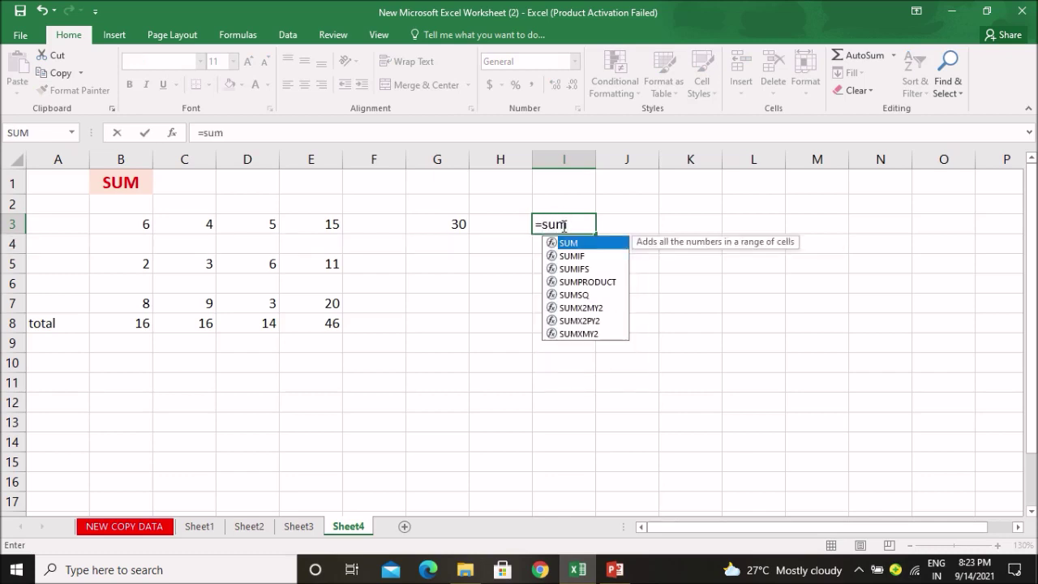
pyautogui.write('(')
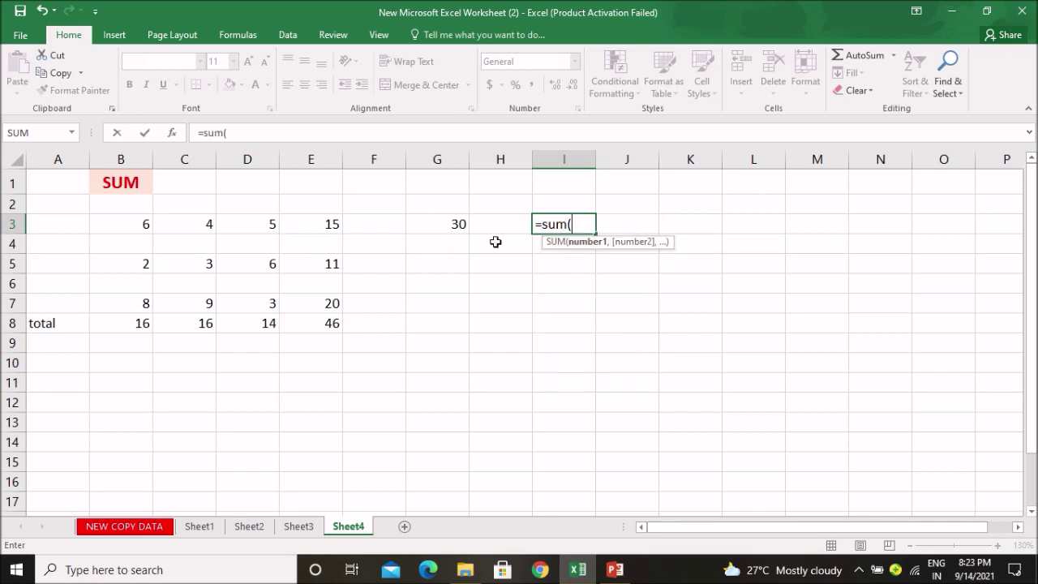
pyautogui.click(132, 226)
pyautogui.moveTo(133, 225); pyautogui.dragTo(243, 220)
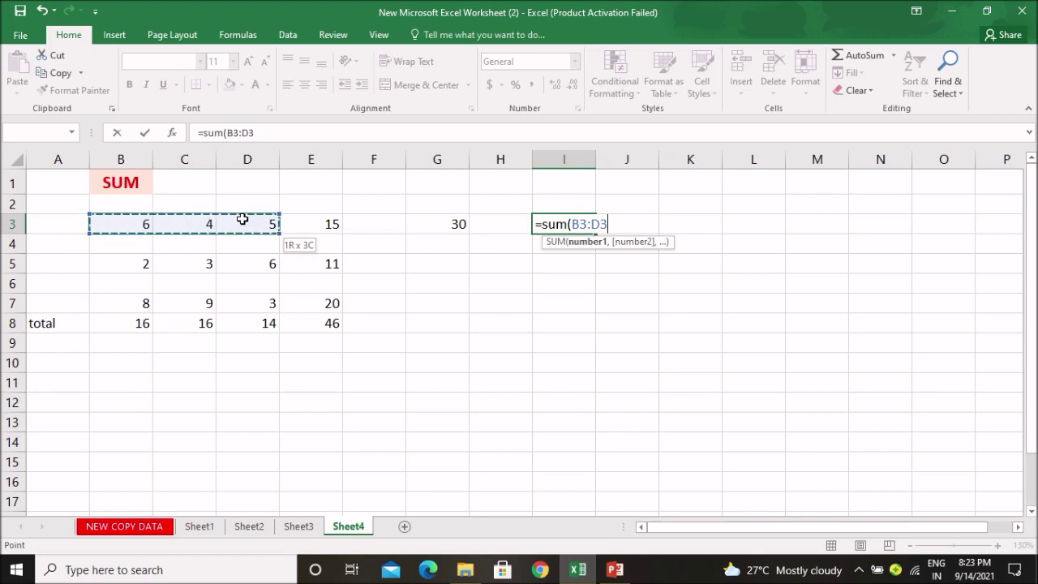
pyautogui.moveTo(243, 219); pyautogui.dragTo(304, 223)
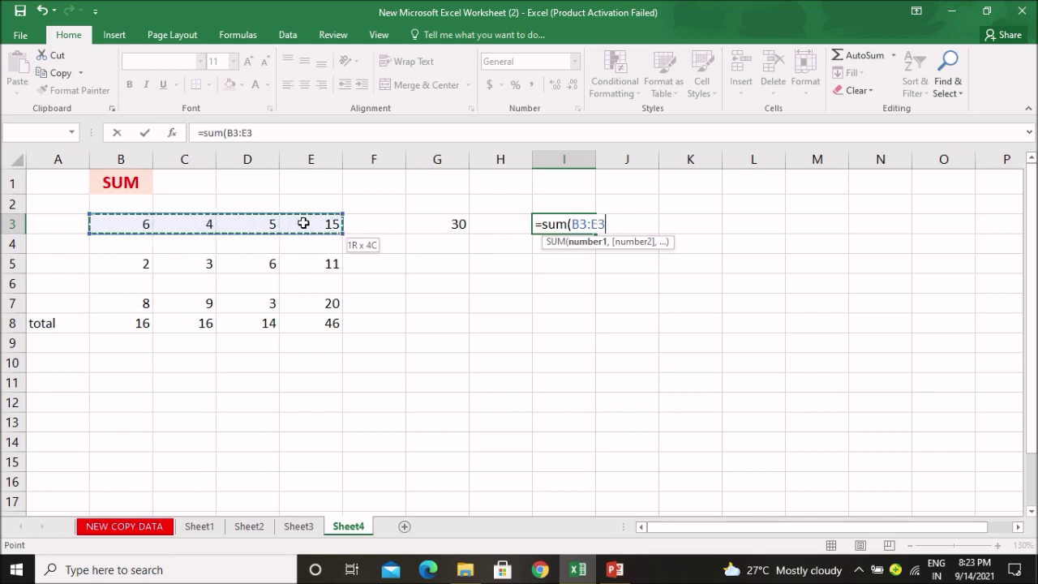
pyautogui.moveTo(304, 224); pyautogui.dragTo(303, 225)
pyautogui.write(')')
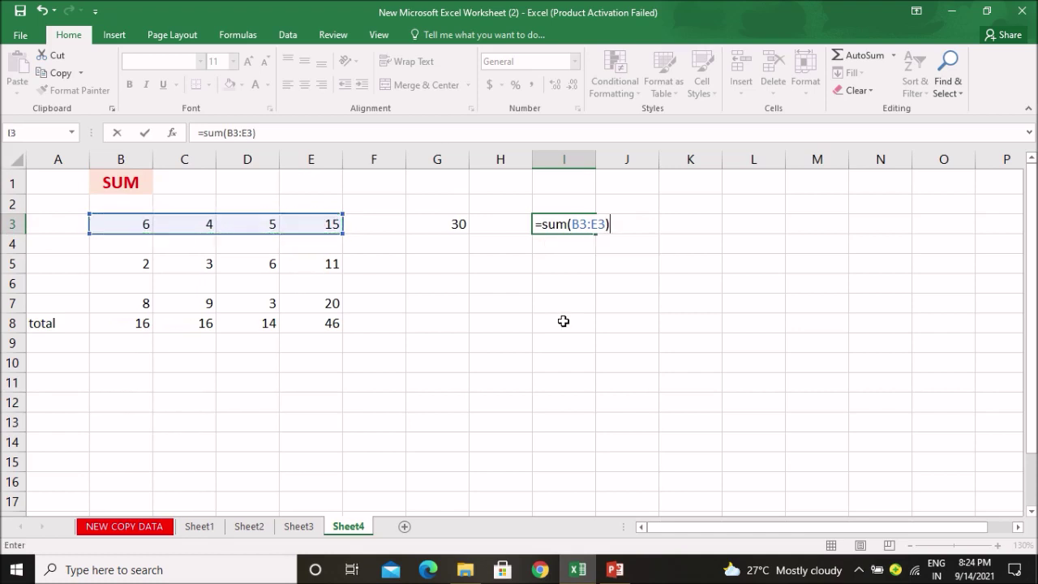
pyautogui.press('Return')
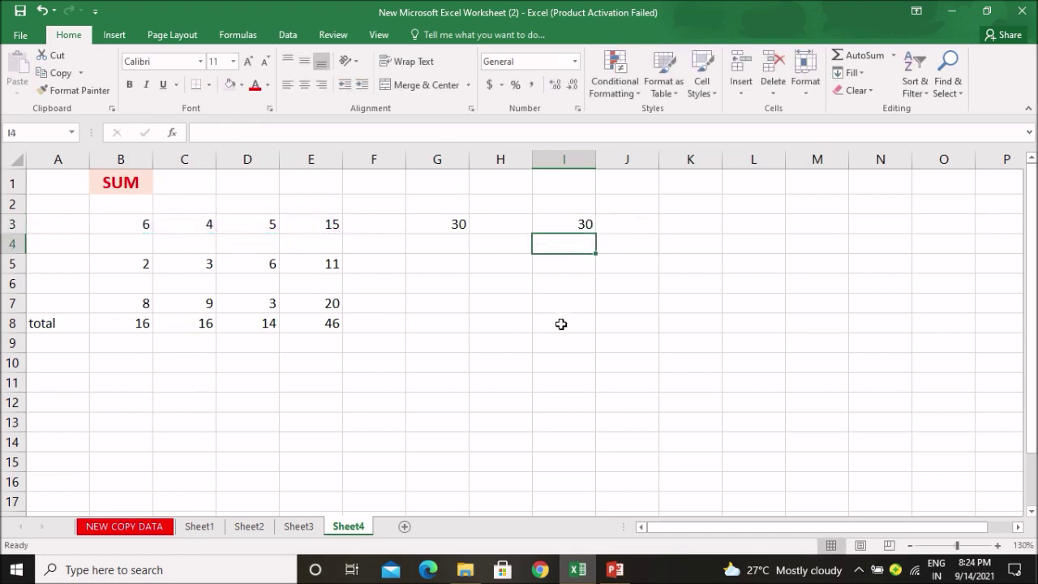
# Step: Compare the range formula in I3 with the G3 formula, both returning 30
pyautogui.click(566, 226)
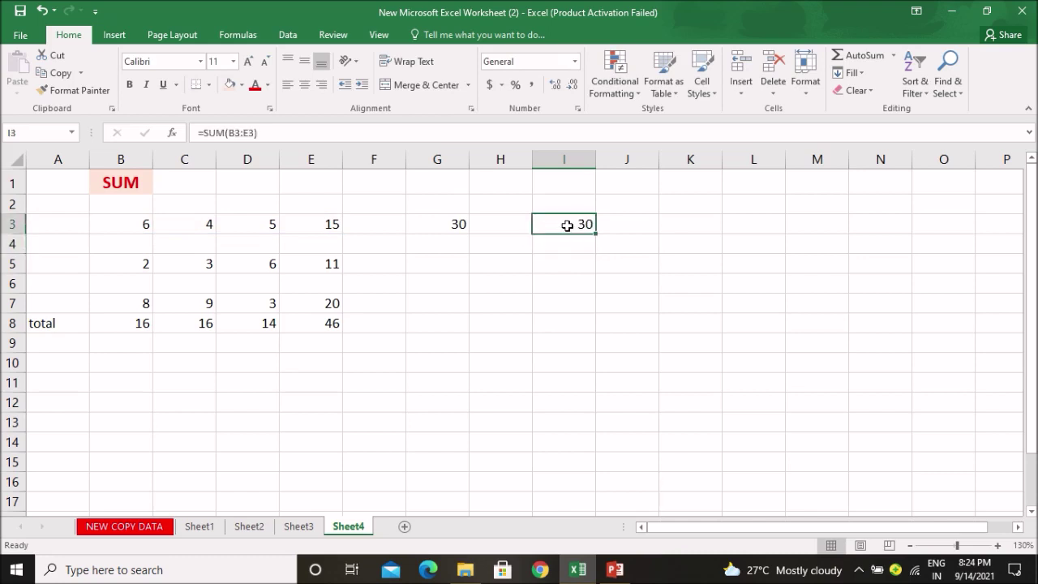
pyautogui.click(446, 224)
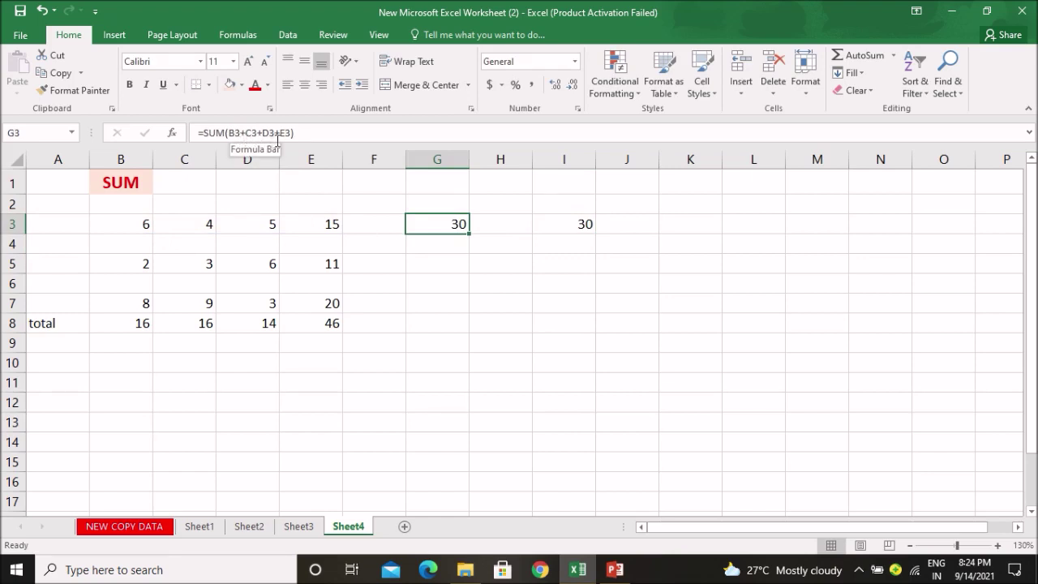
pyautogui.click(568, 224)
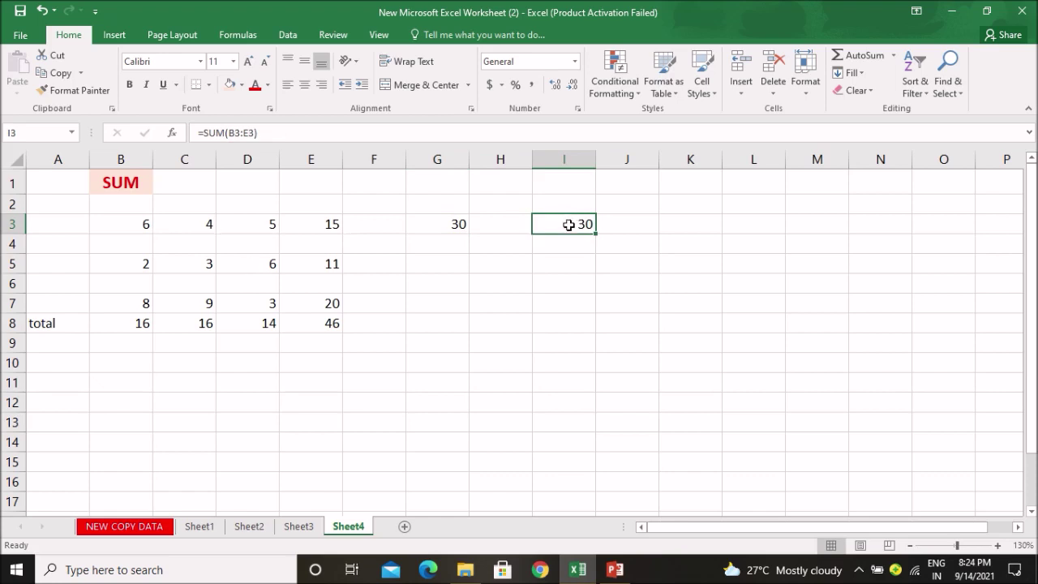
pyautogui.click(647, 298)
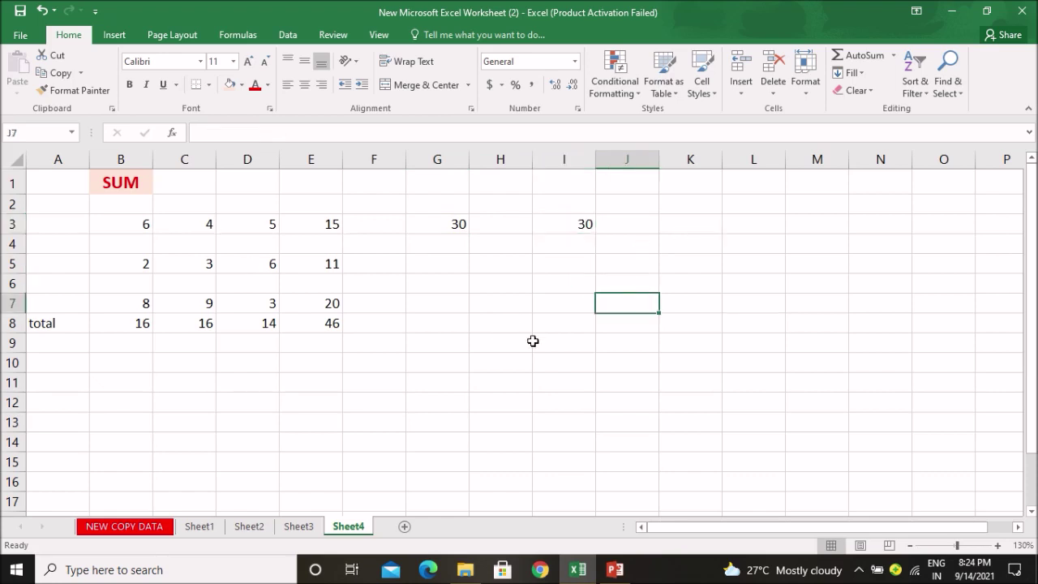
pyautogui.click(499, 369)
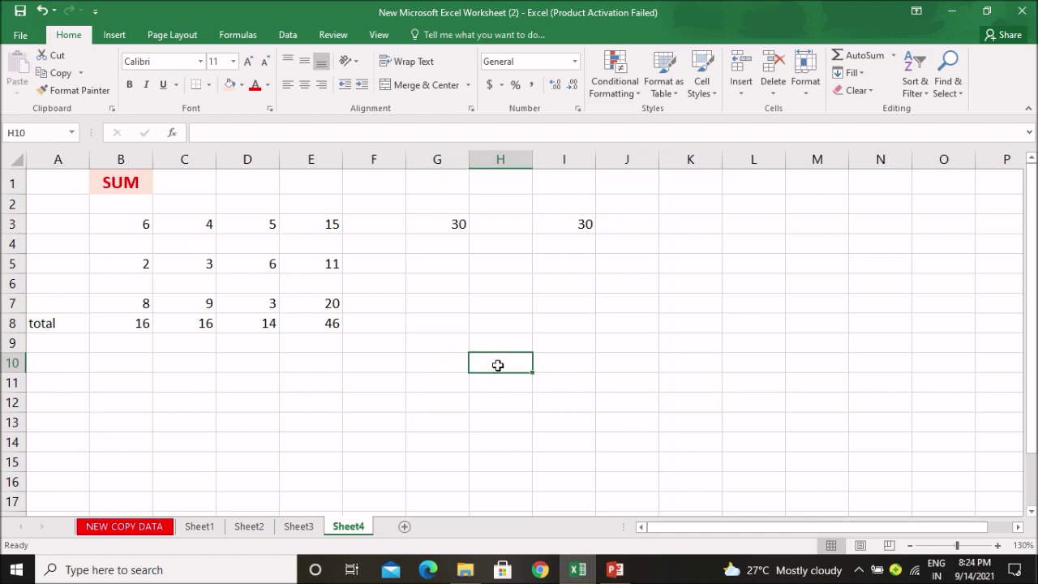
# Step: Enter =SUM(B3+E7) in H10, returning 26
pyautogui.write('=')
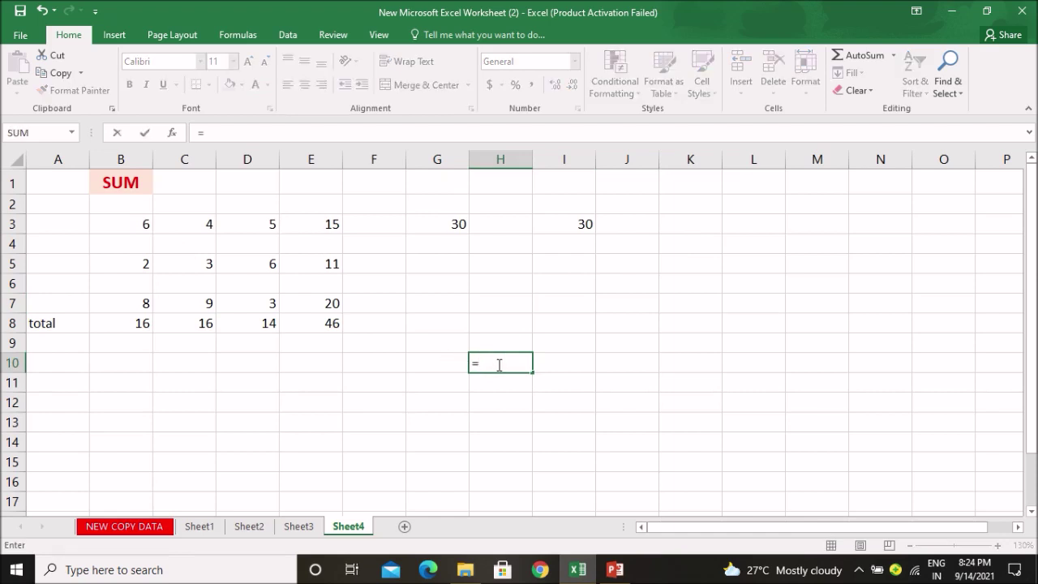
pyautogui.write('su')
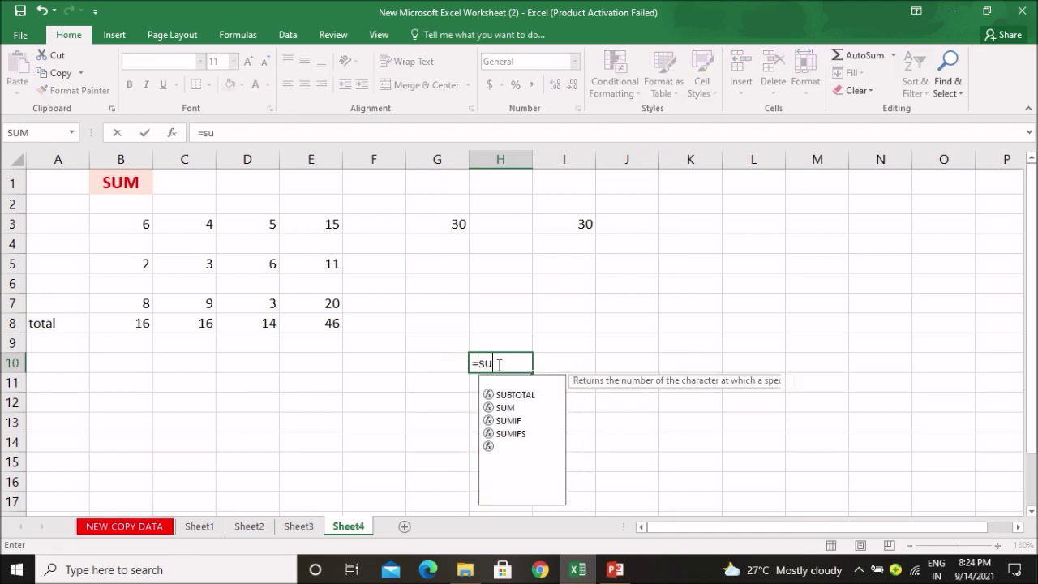
pyautogui.write('m')
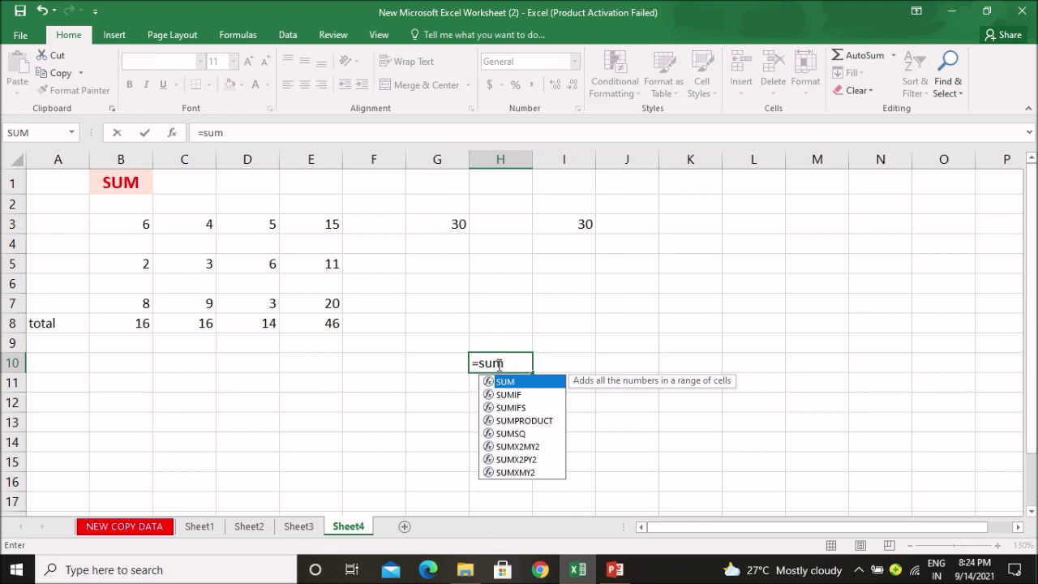
pyautogui.write('(')
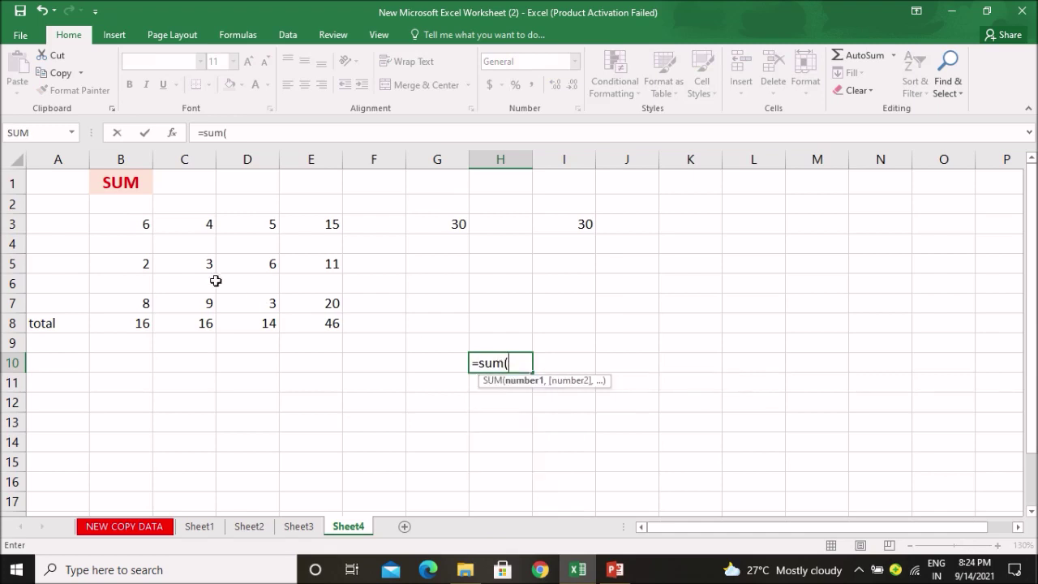
pyautogui.click(133, 225)
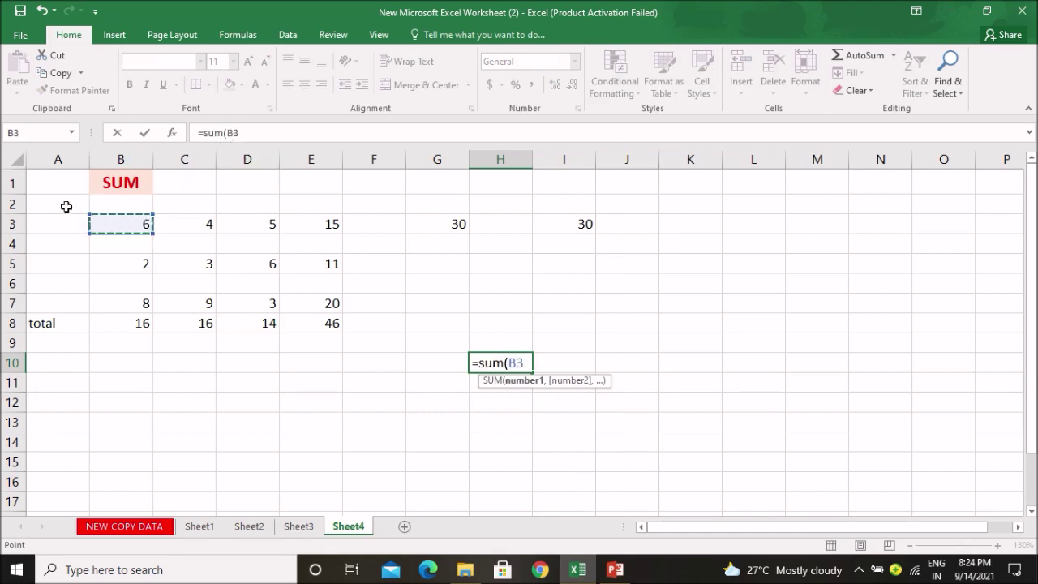
pyautogui.write('+')
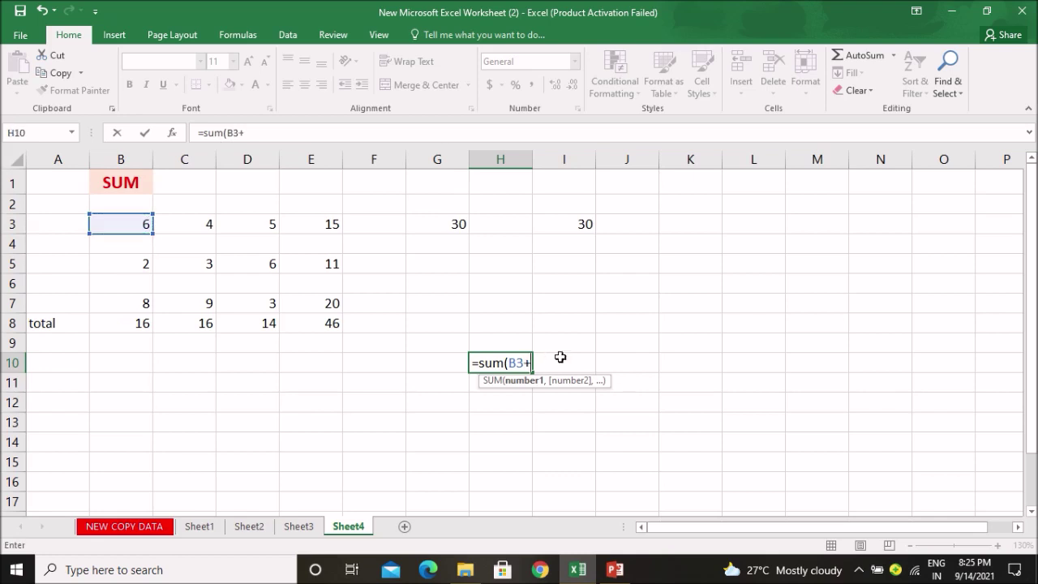
pyautogui.click(310, 300)
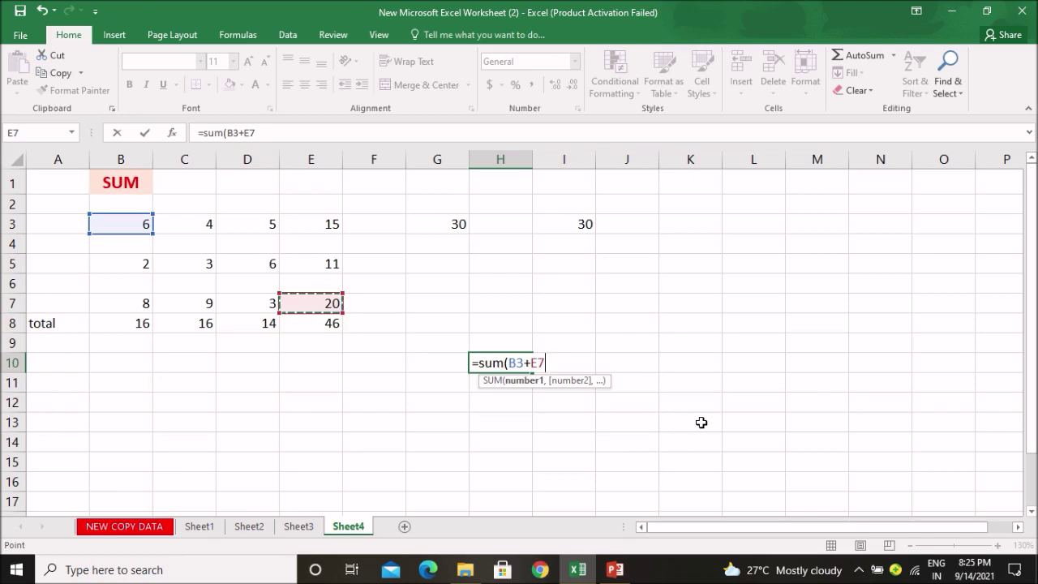
pyautogui.press('Return')
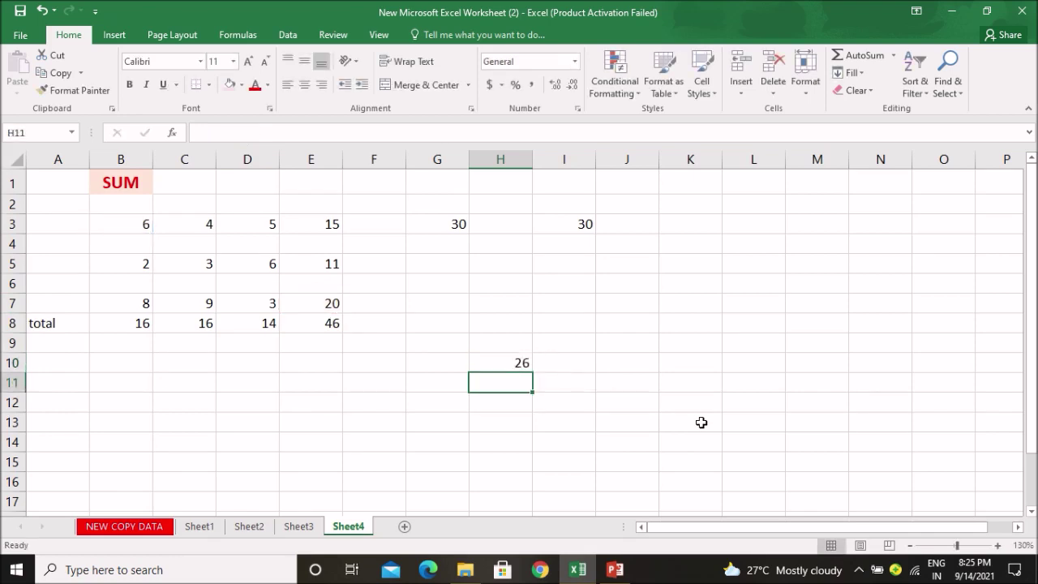